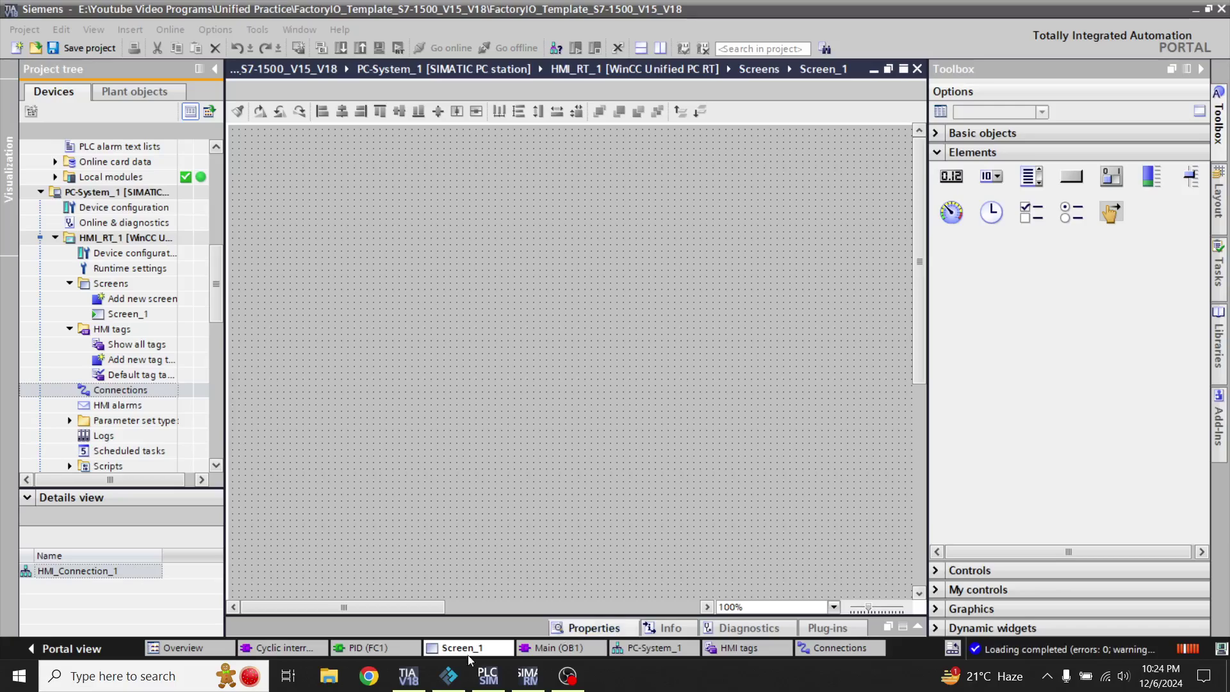
# Step: Show the PID [FC1] ladder logic up to the Manualbit contact on FC2 Auto's EN input
pyautogui.click(406, 648)
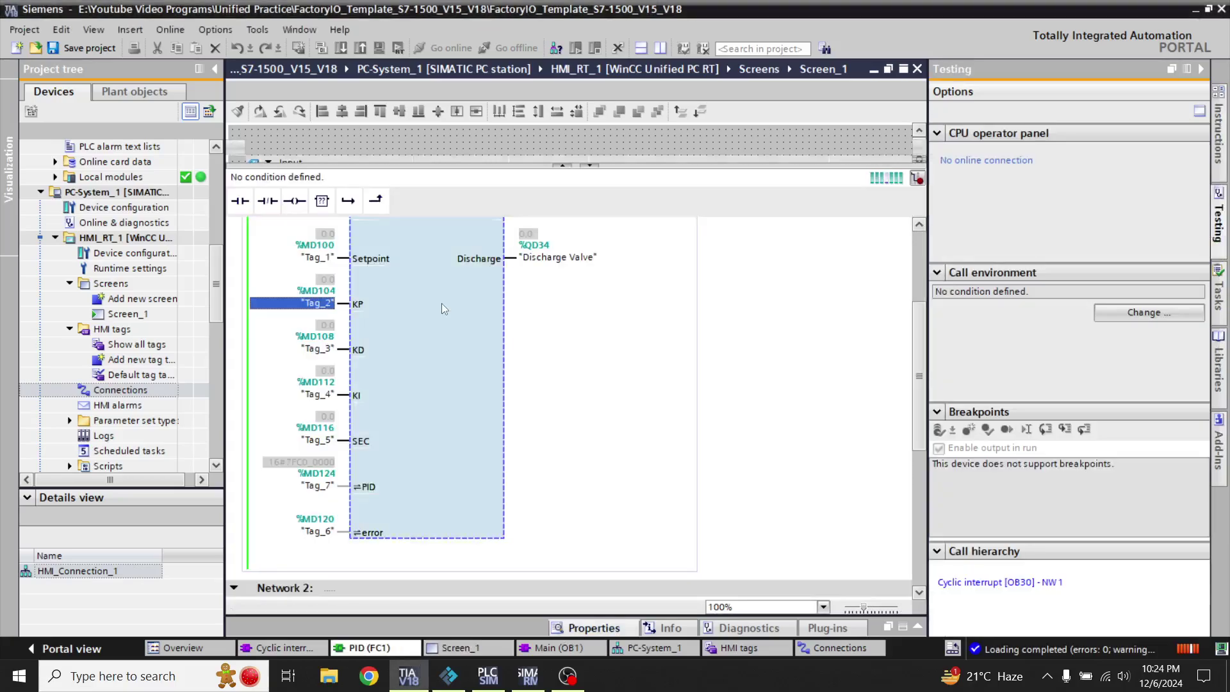
pyautogui.scroll(1, 920, 348)
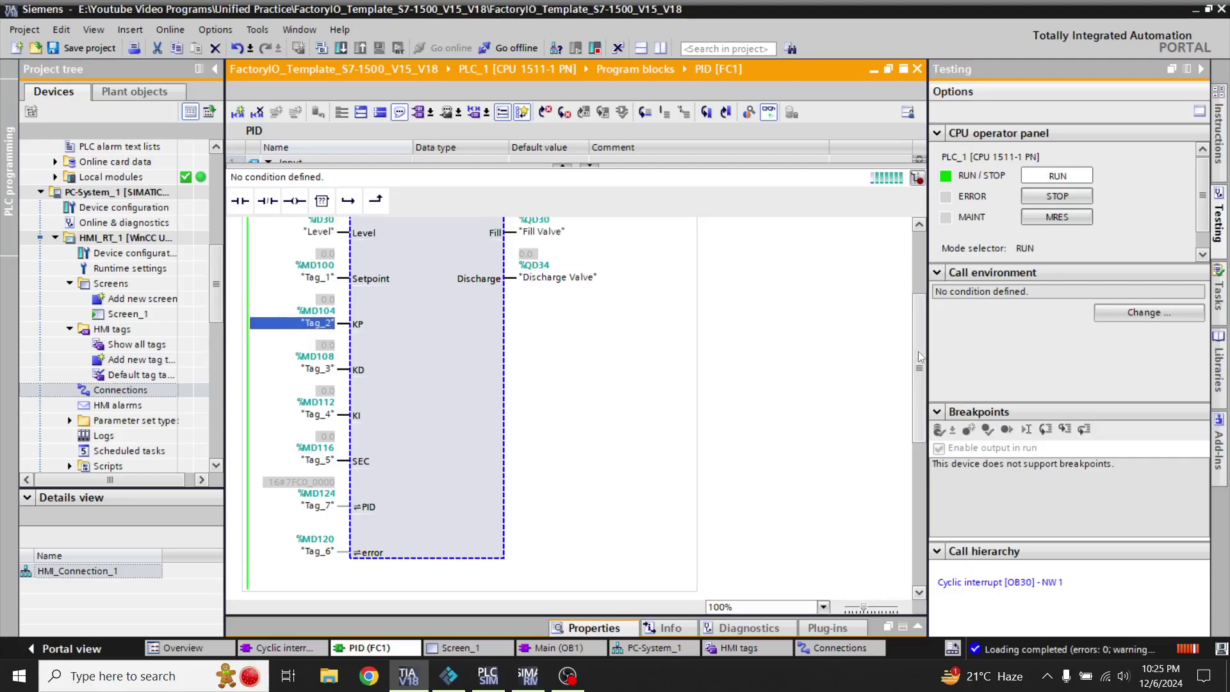
pyautogui.scroll(1, 921, 348)
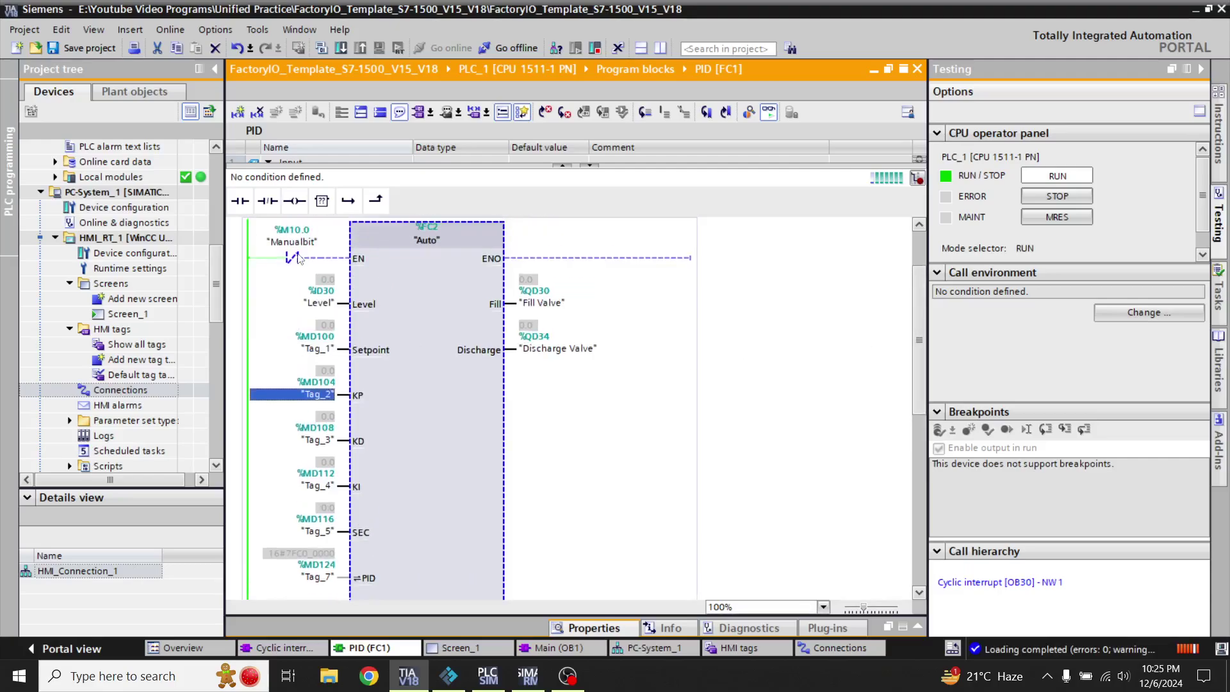
# Step: Add a Switch element to Screen_1 and delete the stray clock gauge
pyautogui.click(458, 648)
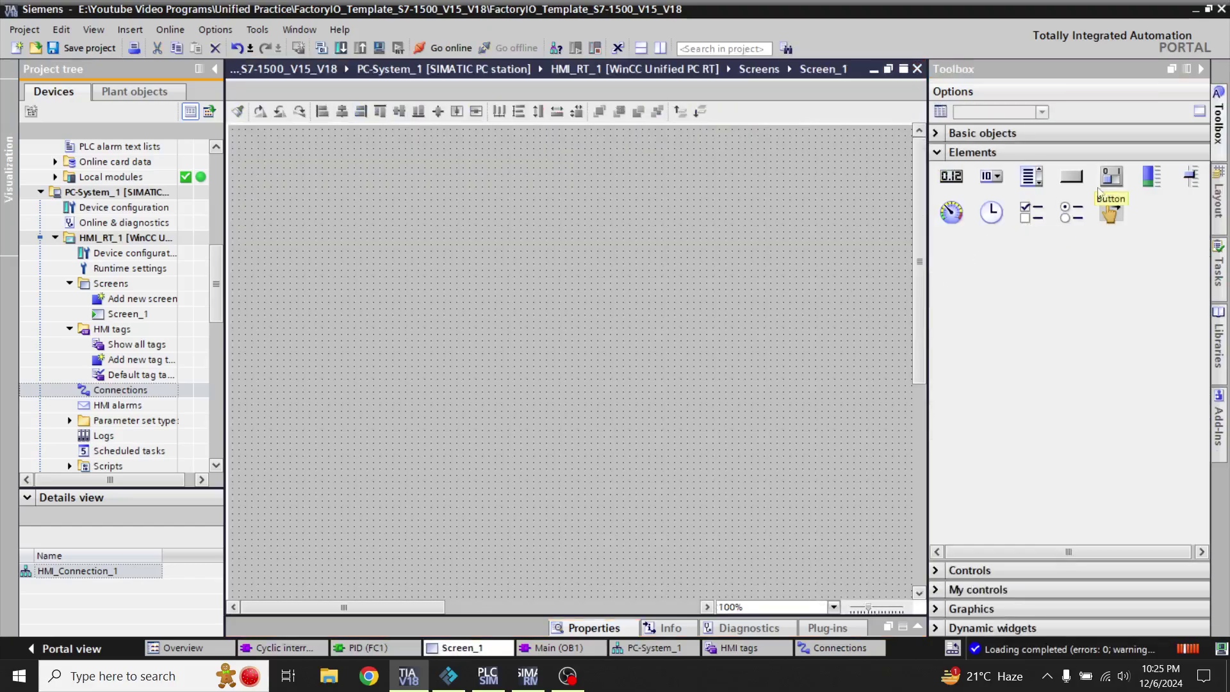
pyautogui.moveTo(1120, 188); pyautogui.dragTo(471, 303)
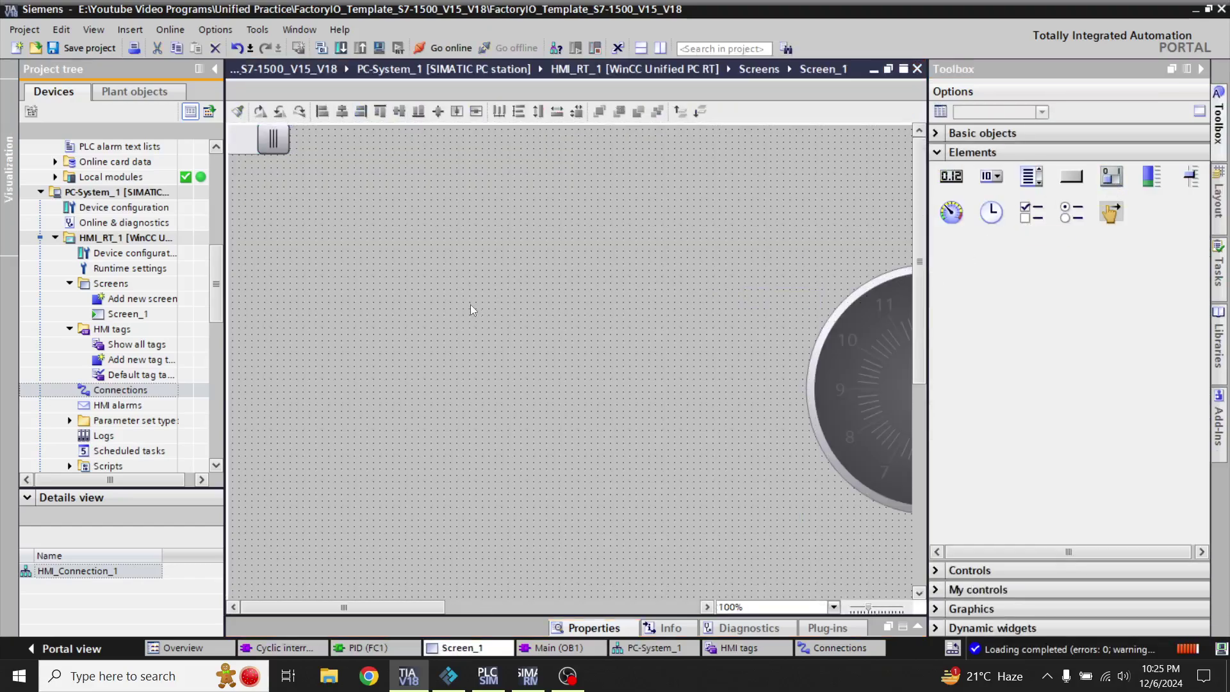
pyautogui.click(840, 382)
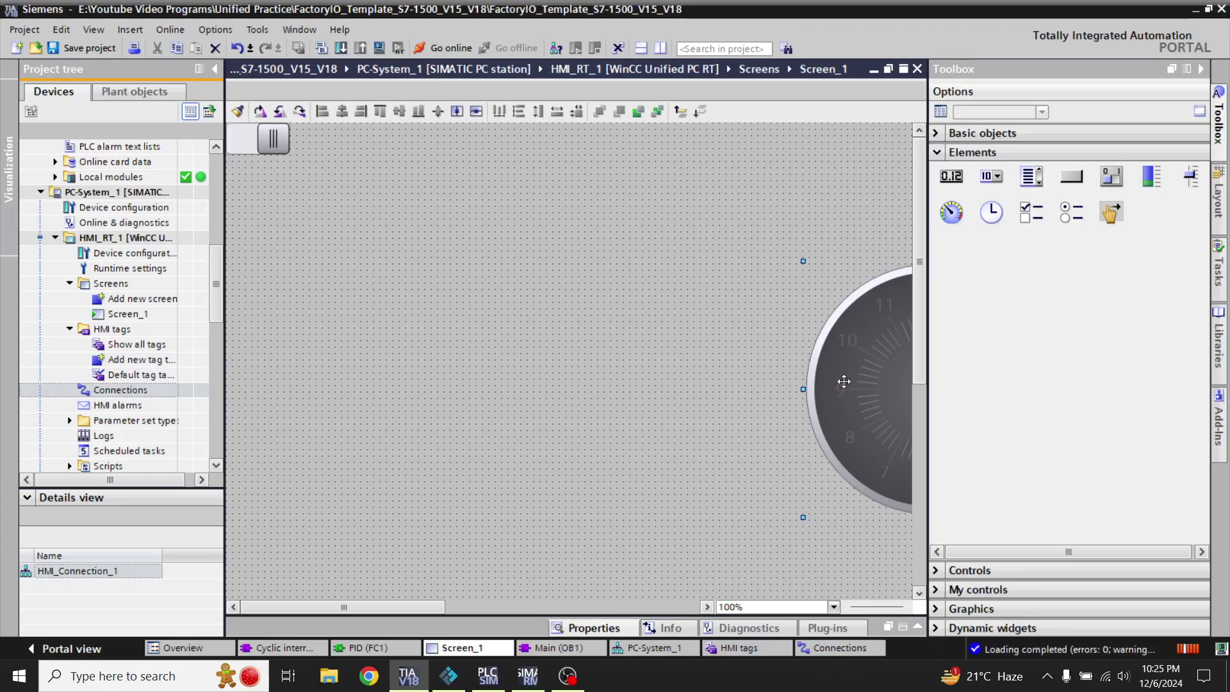
pyautogui.press('Delete')
# Step: Centre the switch, delete the leftover top-left switch, and show the switch's properties
pyautogui.moveTo(275, 156); pyautogui.dragTo(448, 271)
pyautogui.click(258, 139)
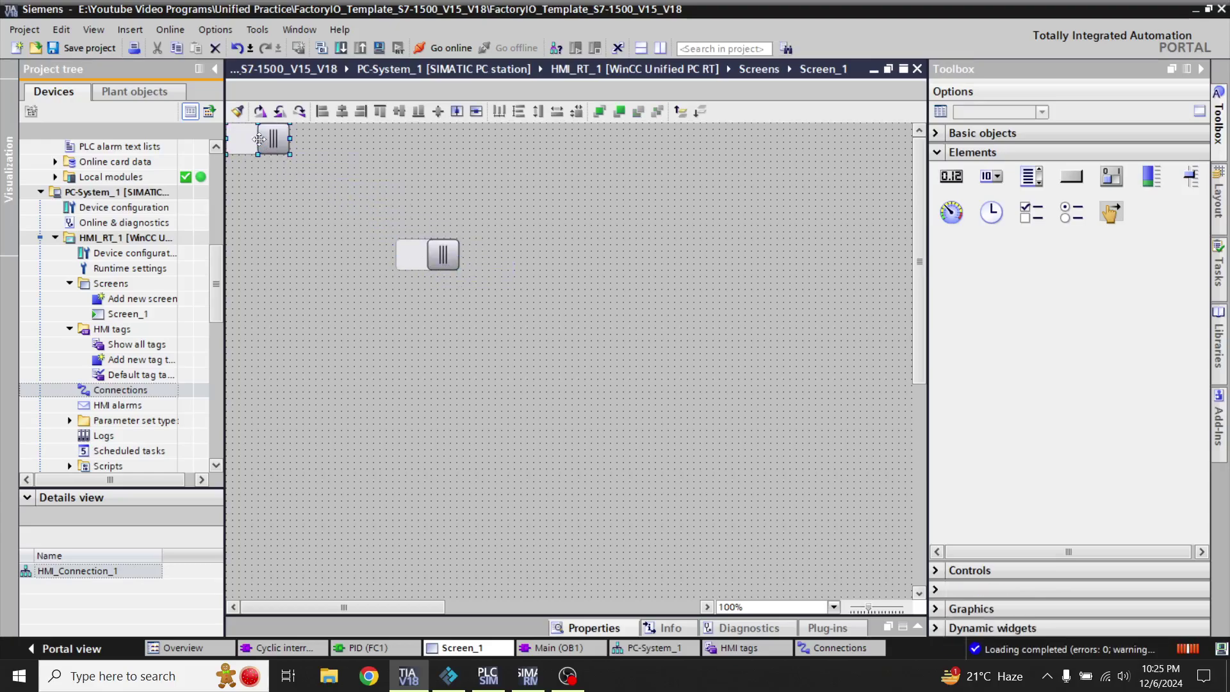
pyautogui.press('Delete')
pyautogui.click(422, 256)
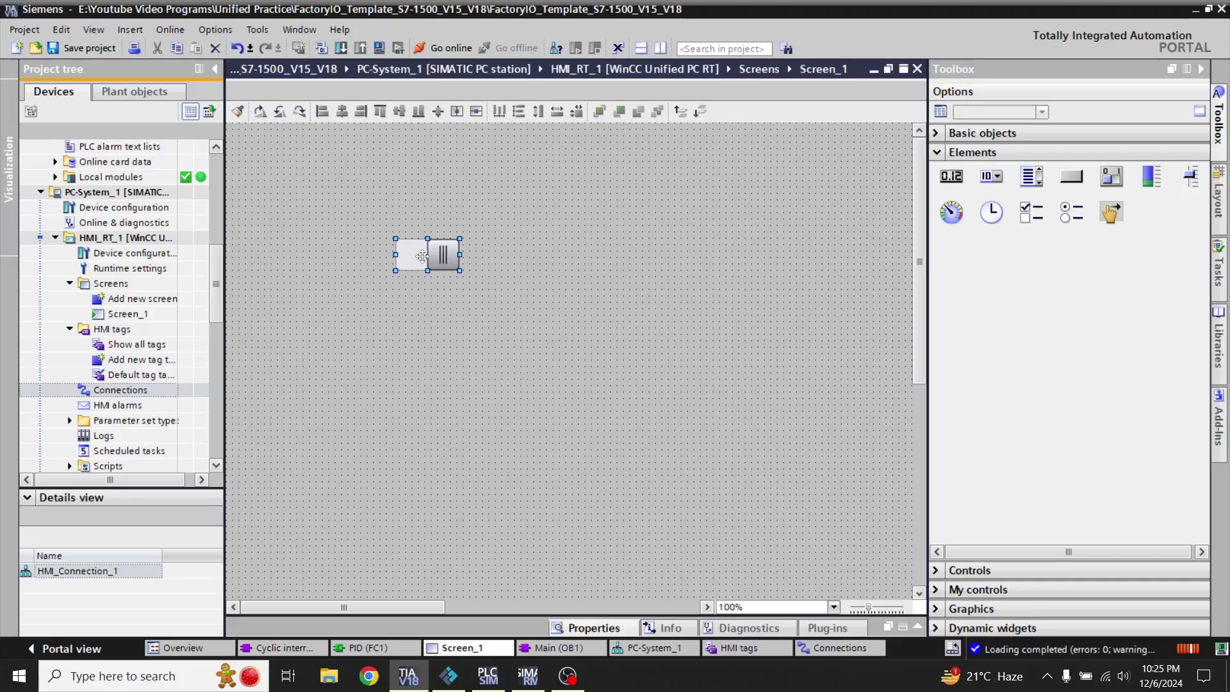
pyautogui.click(918, 627)
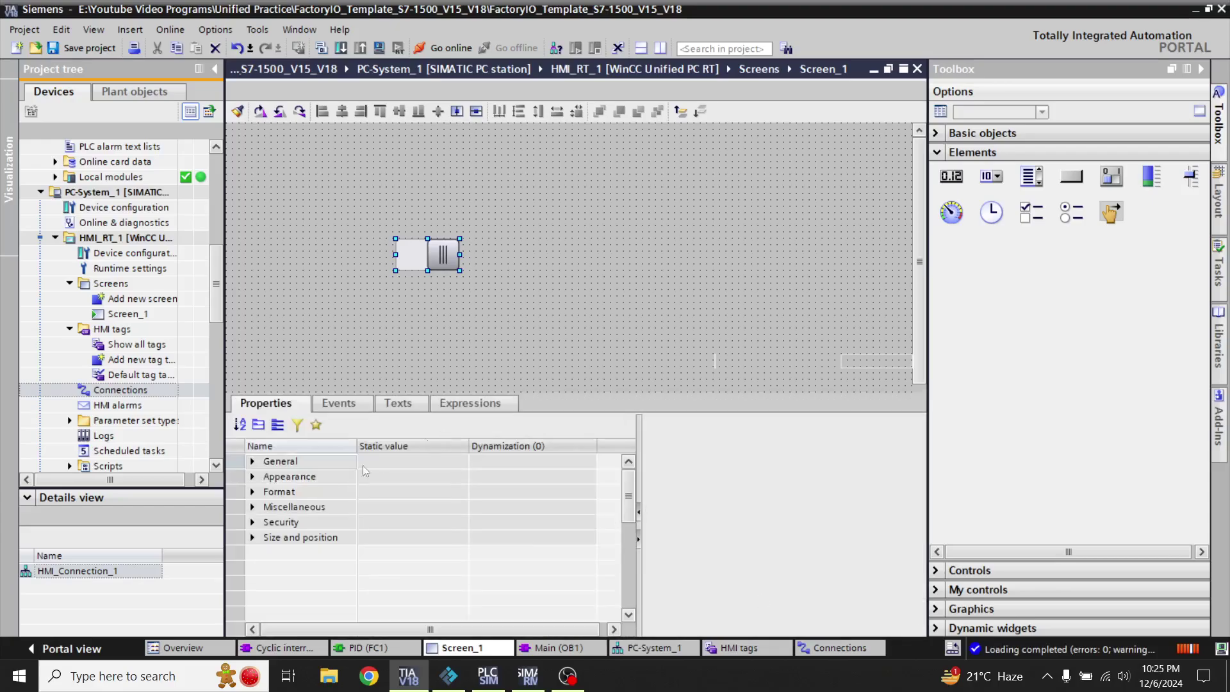
# Step: Expand the General and Switch state properties and check the static Switch state
pyautogui.click(253, 476)
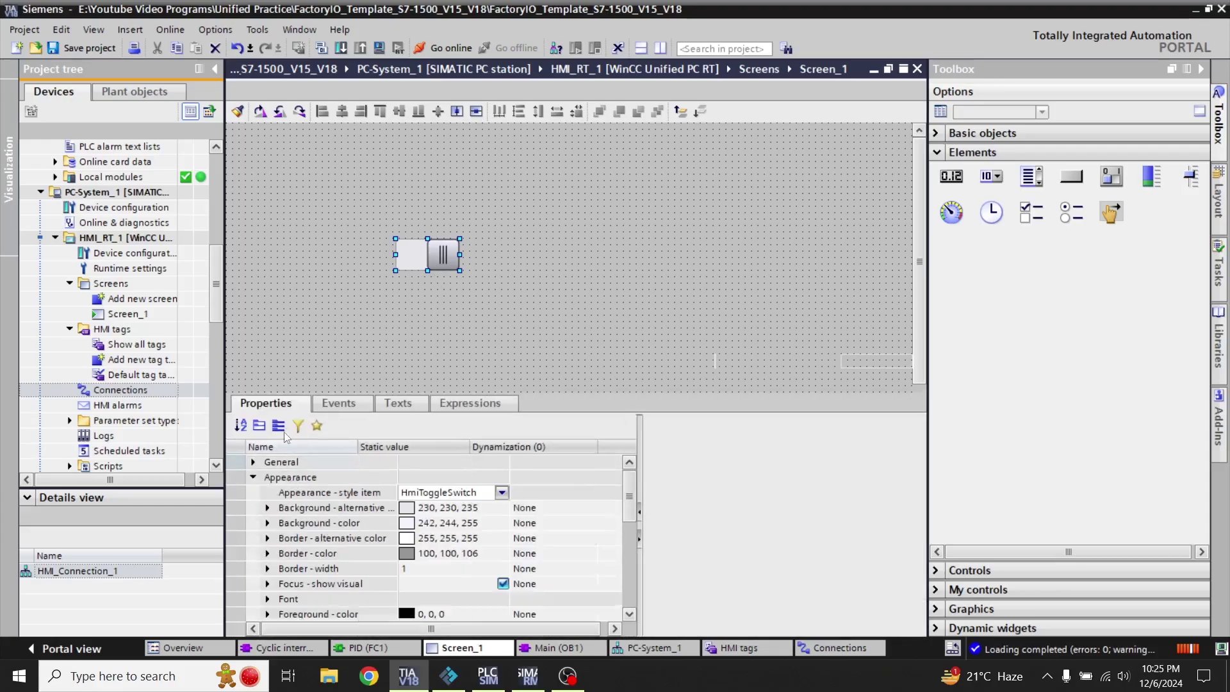
pyautogui.click(254, 462)
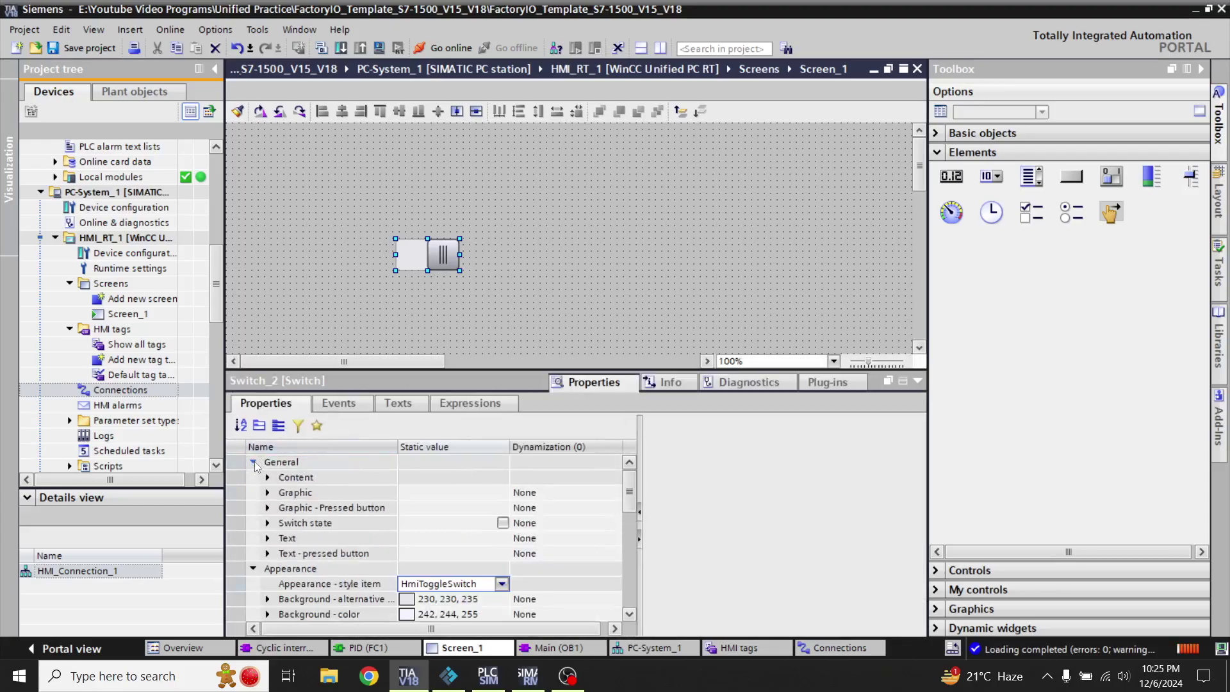
pyautogui.click(267, 523)
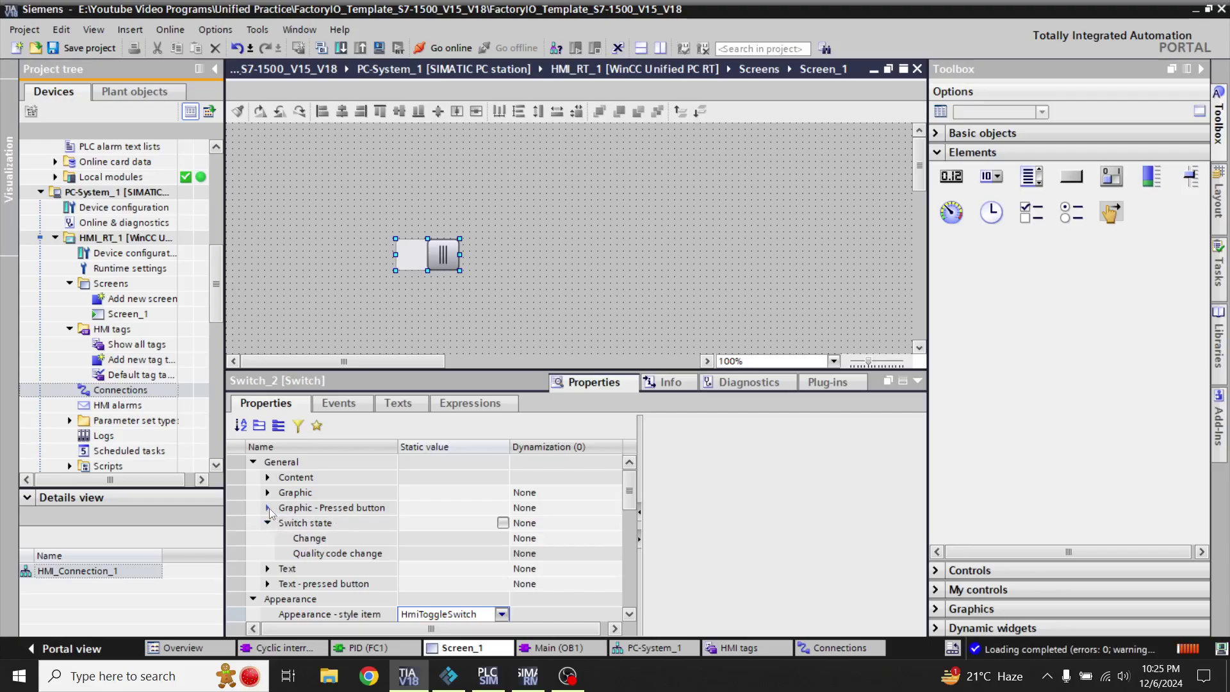
pyautogui.click(267, 508)
pyautogui.click(418, 555)
pyautogui.click(503, 553)
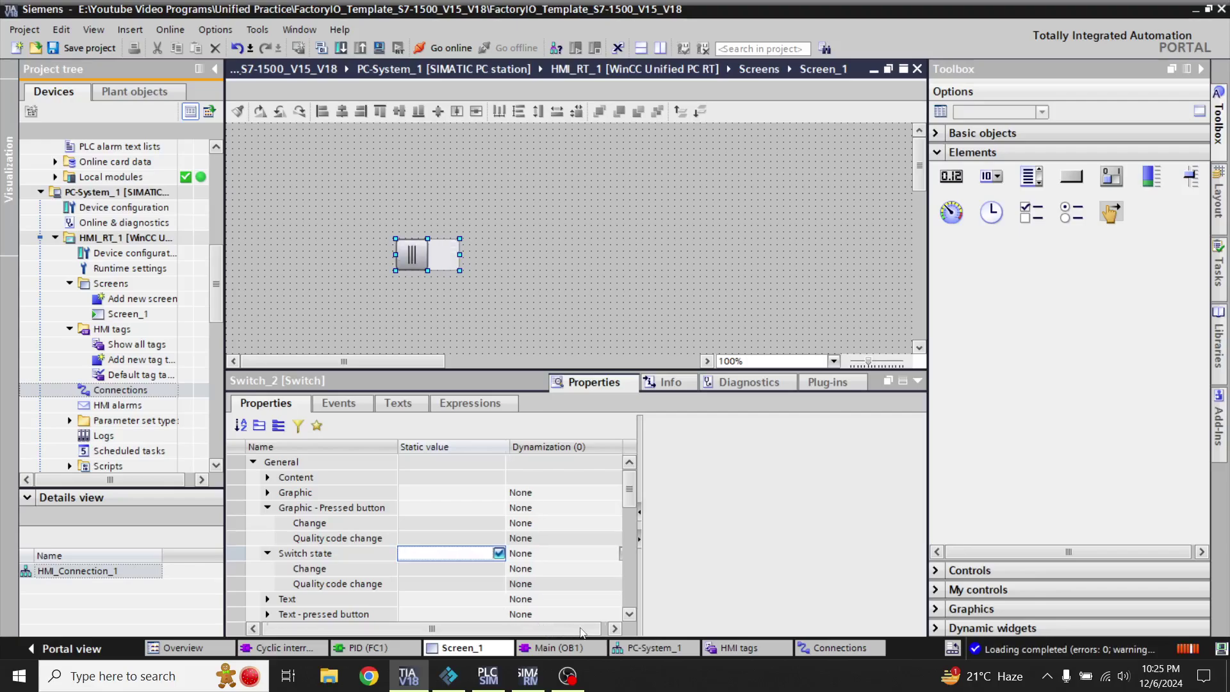
# Step: Set the Switch state dynamization type to Tag
pyautogui.click(596, 555)
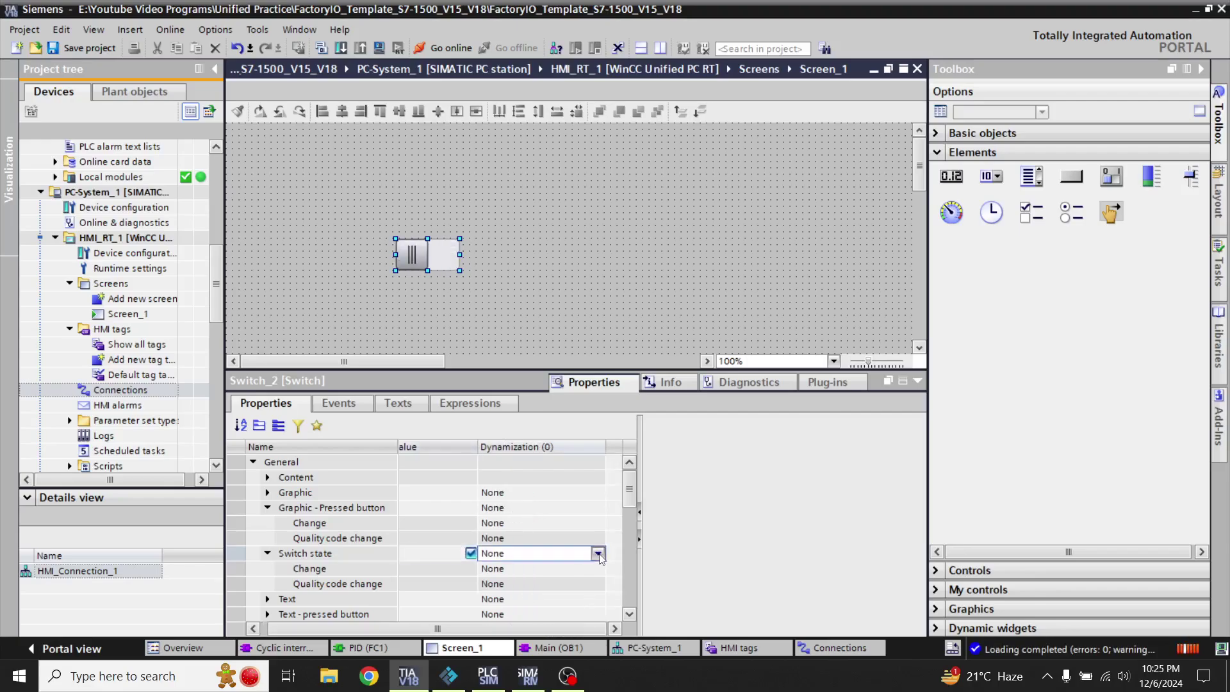
pyautogui.click(598, 555)
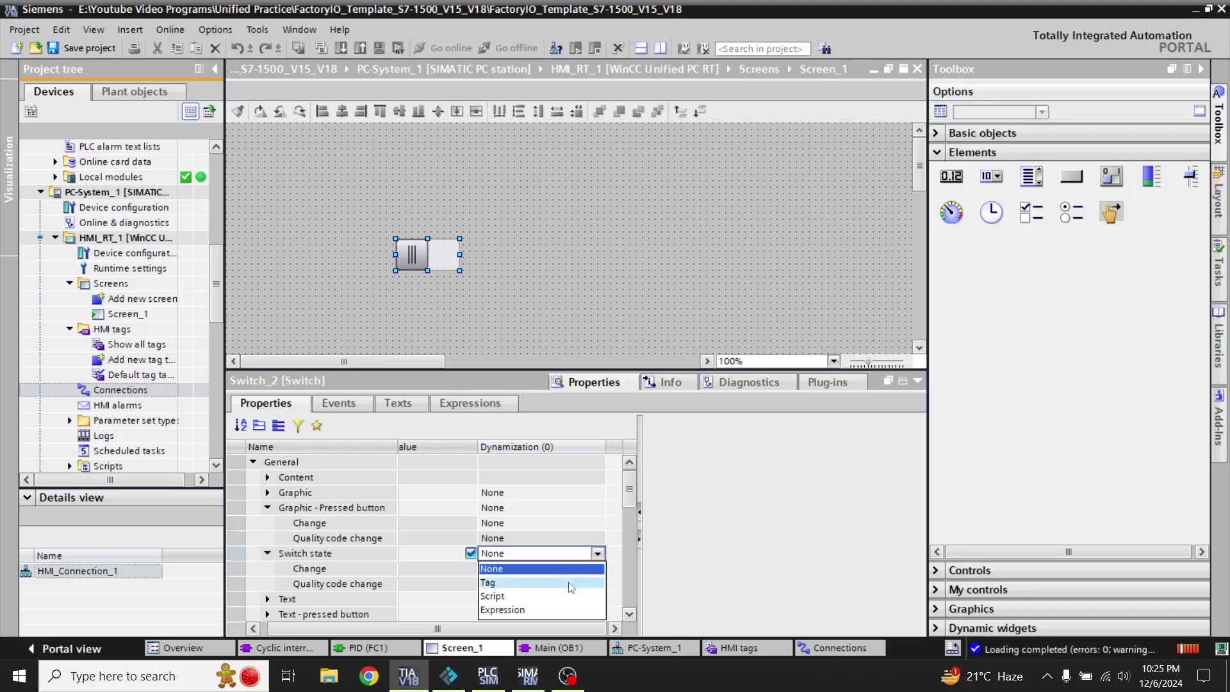
pyautogui.click(569, 584)
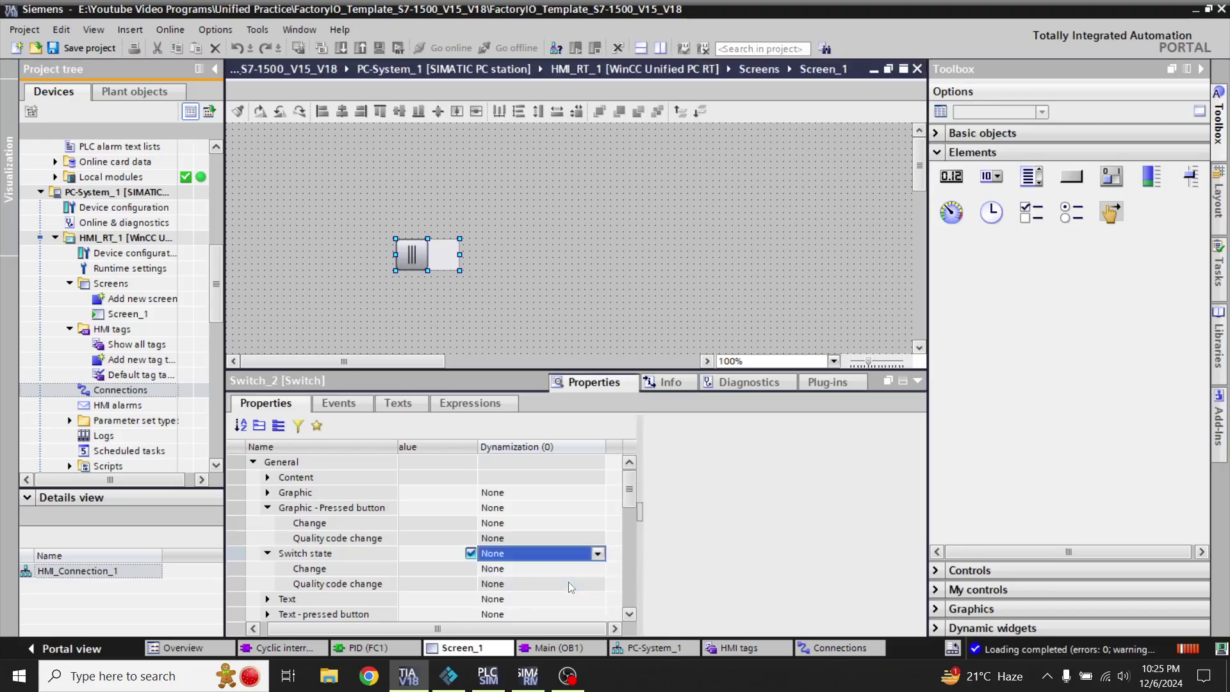
# Step: Uncheck the static Switch state and bind it to the Manualbit PLC tag
pyautogui.click(471, 553)
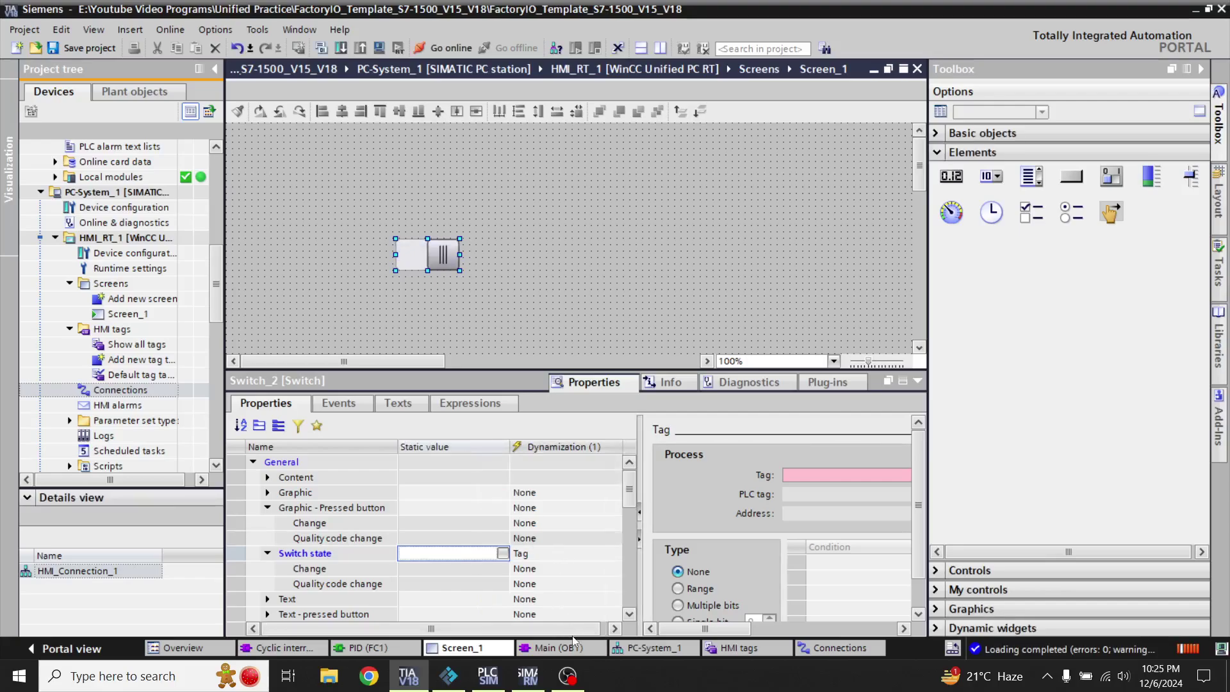
pyautogui.click(776, 624)
pyautogui.click(746, 475)
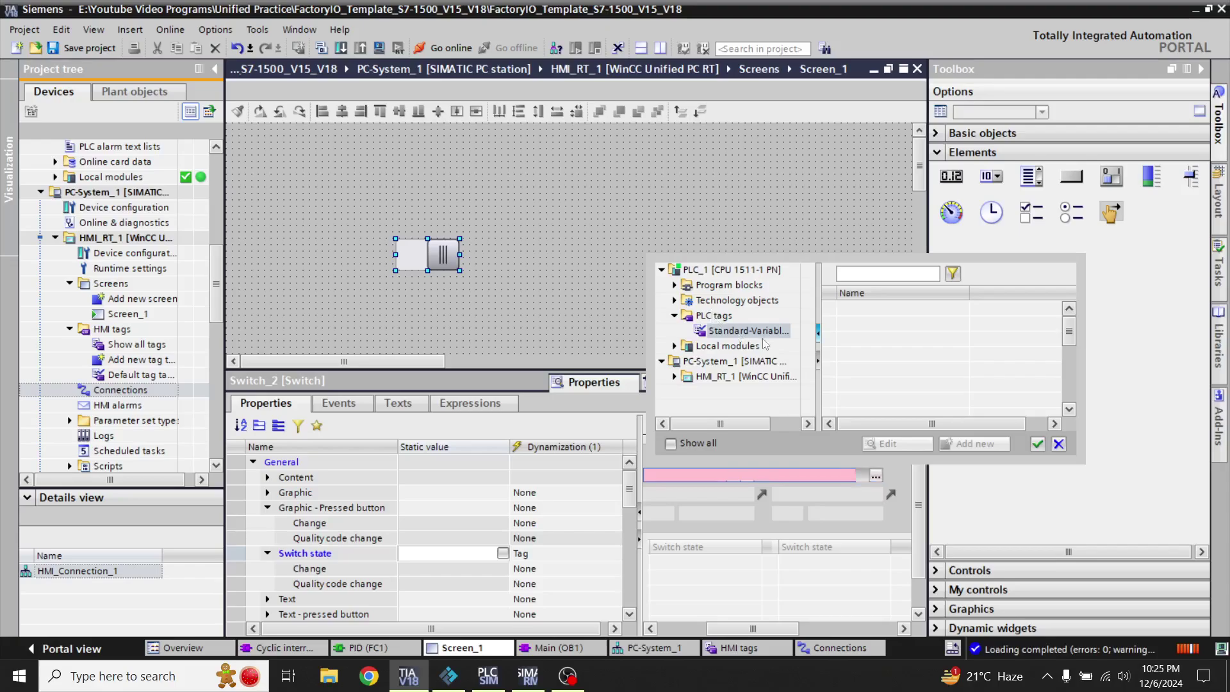
pyautogui.click(787, 339)
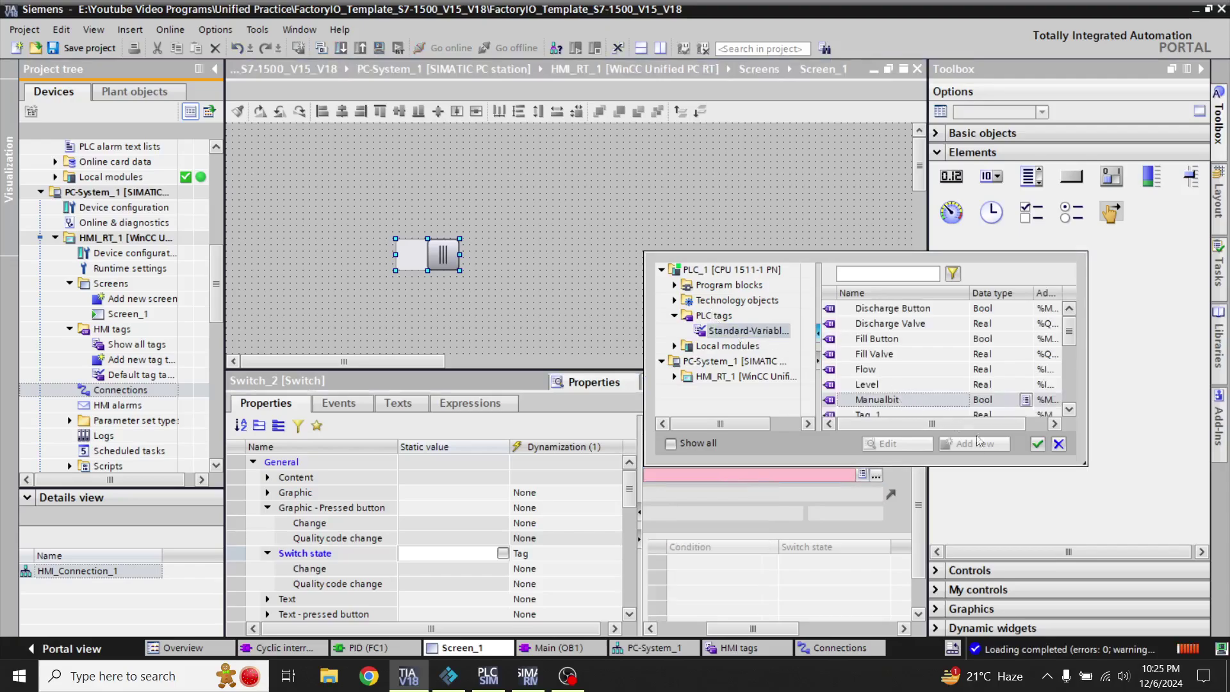
pyautogui.click(1038, 444)
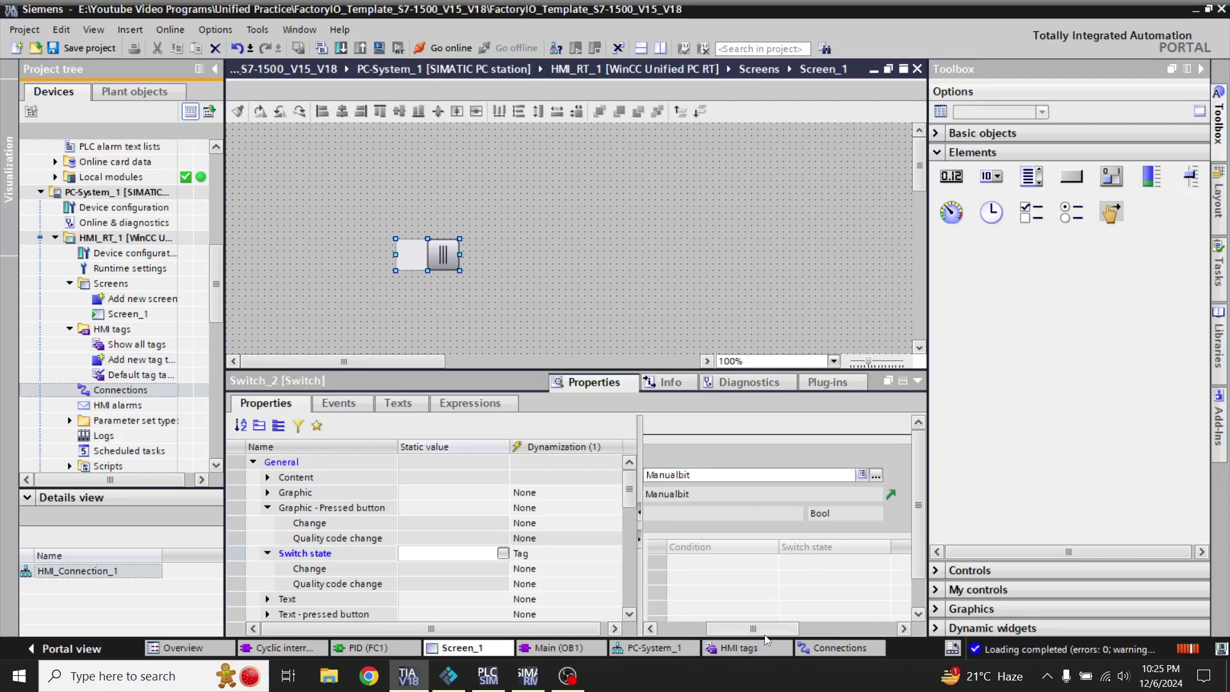
# Step: Set the Manualbit tag binding type to Single bit
pyautogui.moveTo(758, 629); pyautogui.dragTo(708, 634)
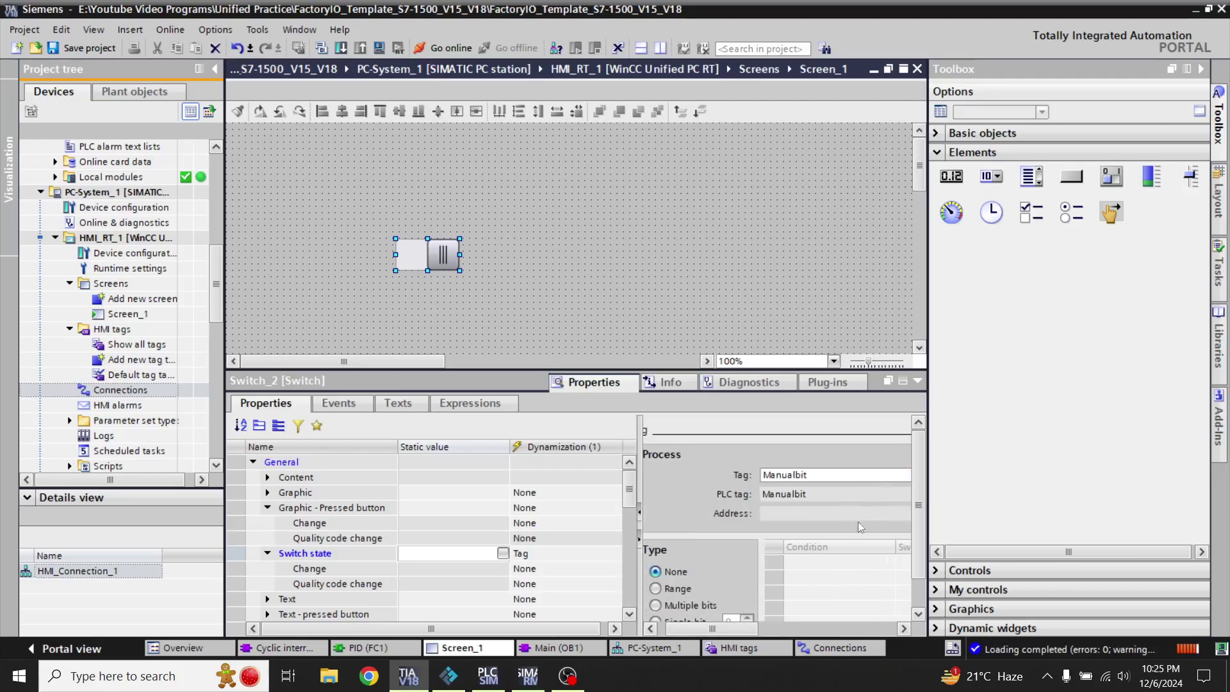
pyautogui.moveTo(917, 495); pyautogui.dragTo(667, 608)
pyautogui.click(659, 606)
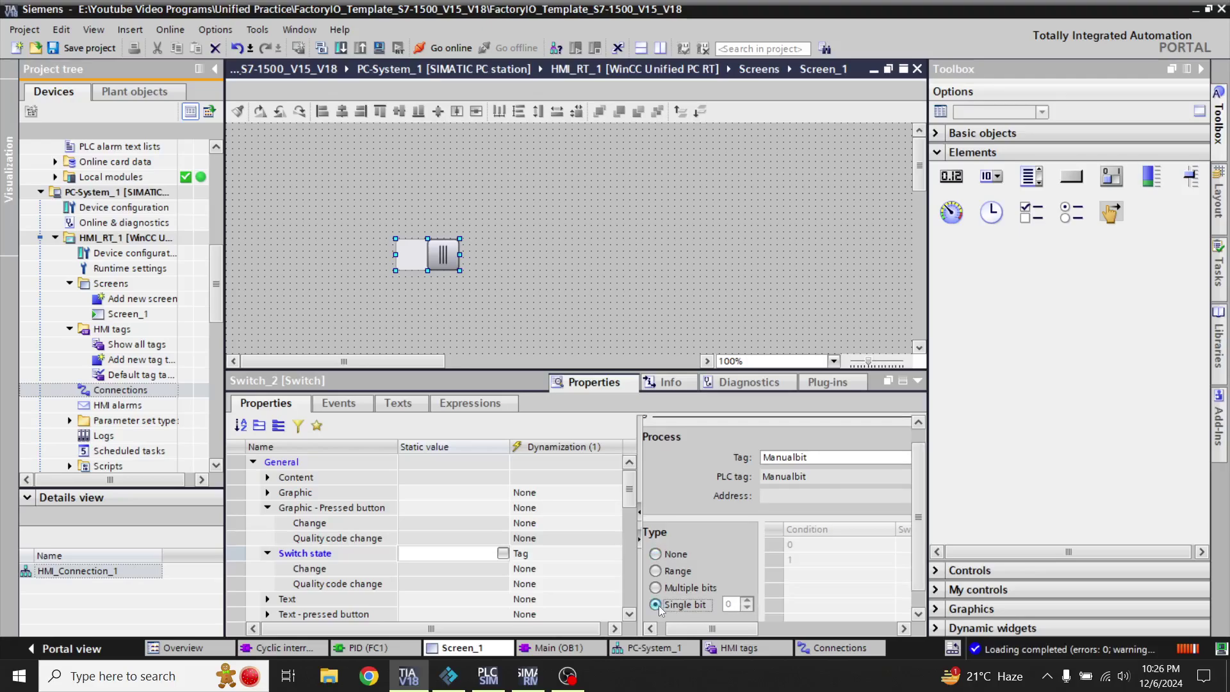
pyautogui.moveTo(726, 635); pyautogui.dragTo(737, 633)
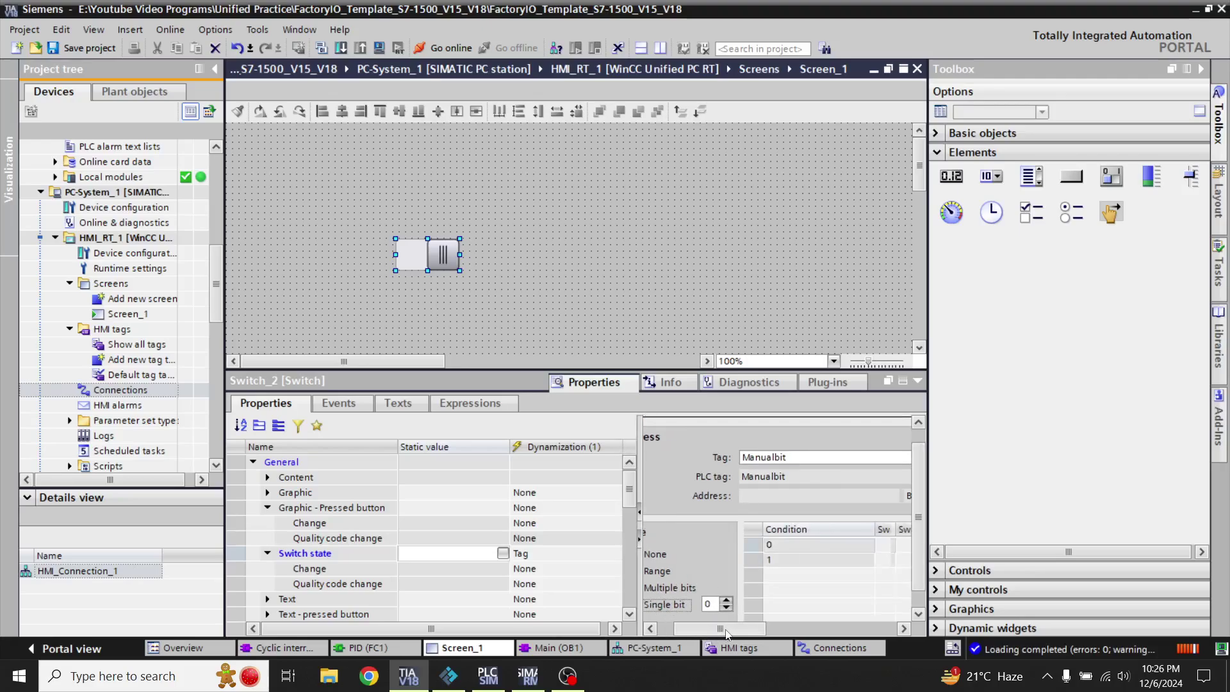
pyautogui.hscroll(5, 762, 545)
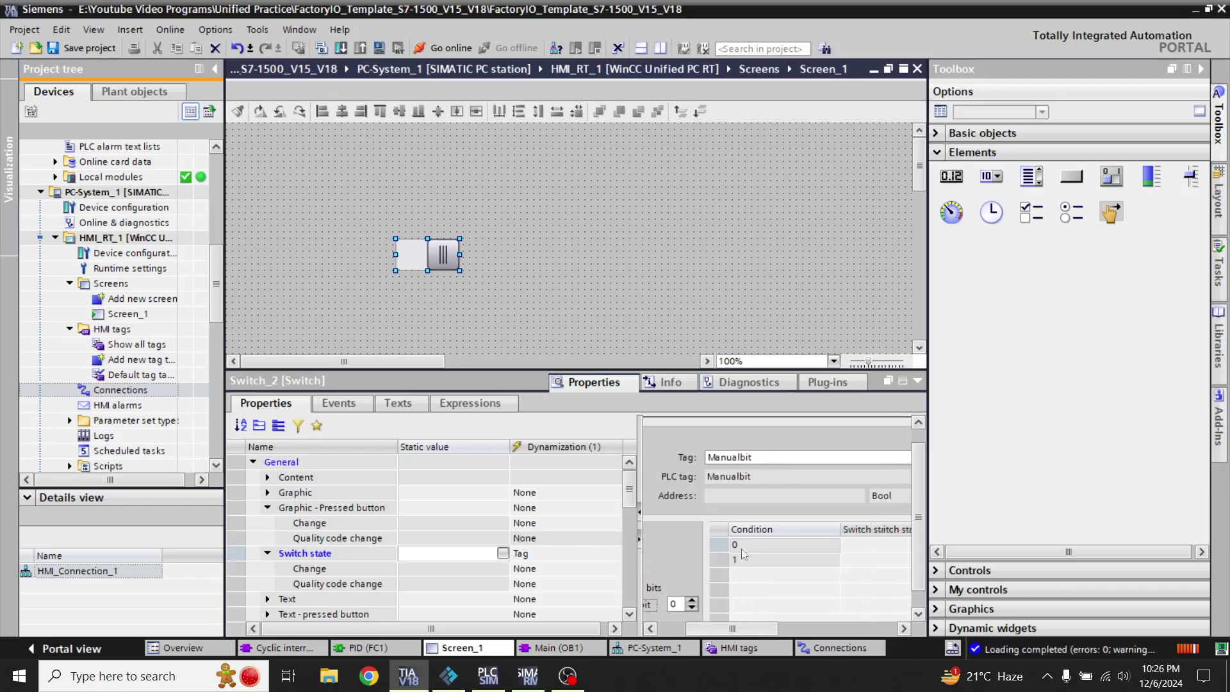
# Step: Collapse the Switch state and Graphic property groups and deselect the switch
pyautogui.click(268, 553)
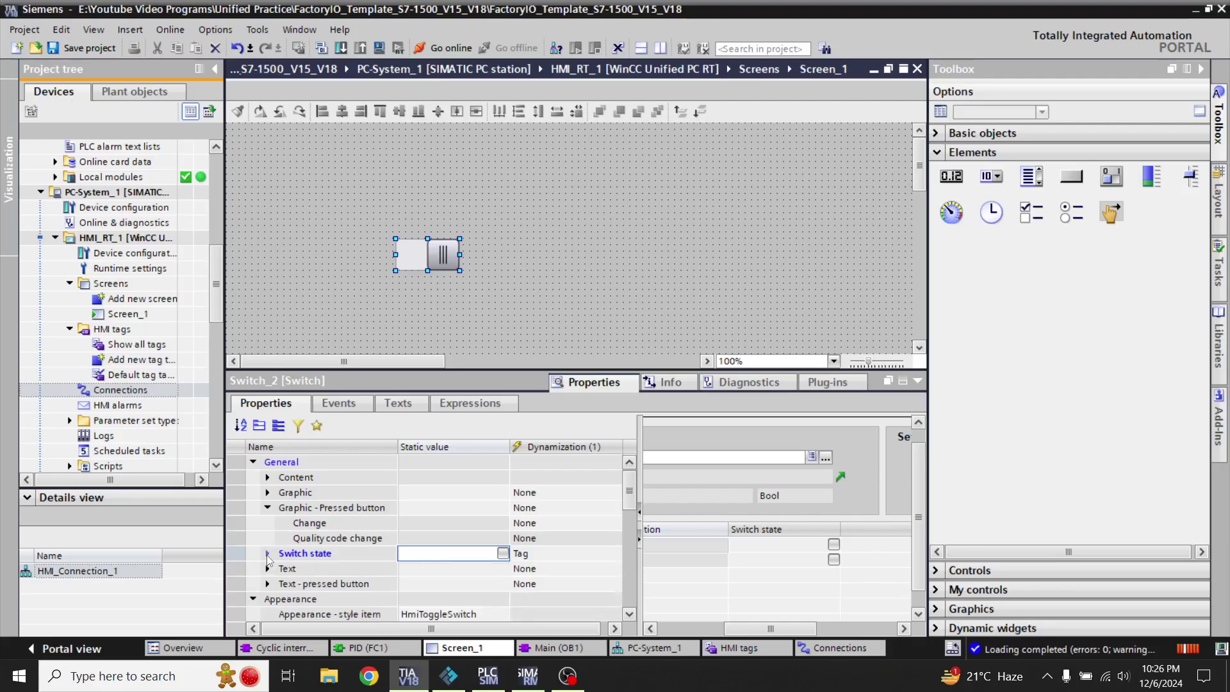
pyautogui.click(268, 507)
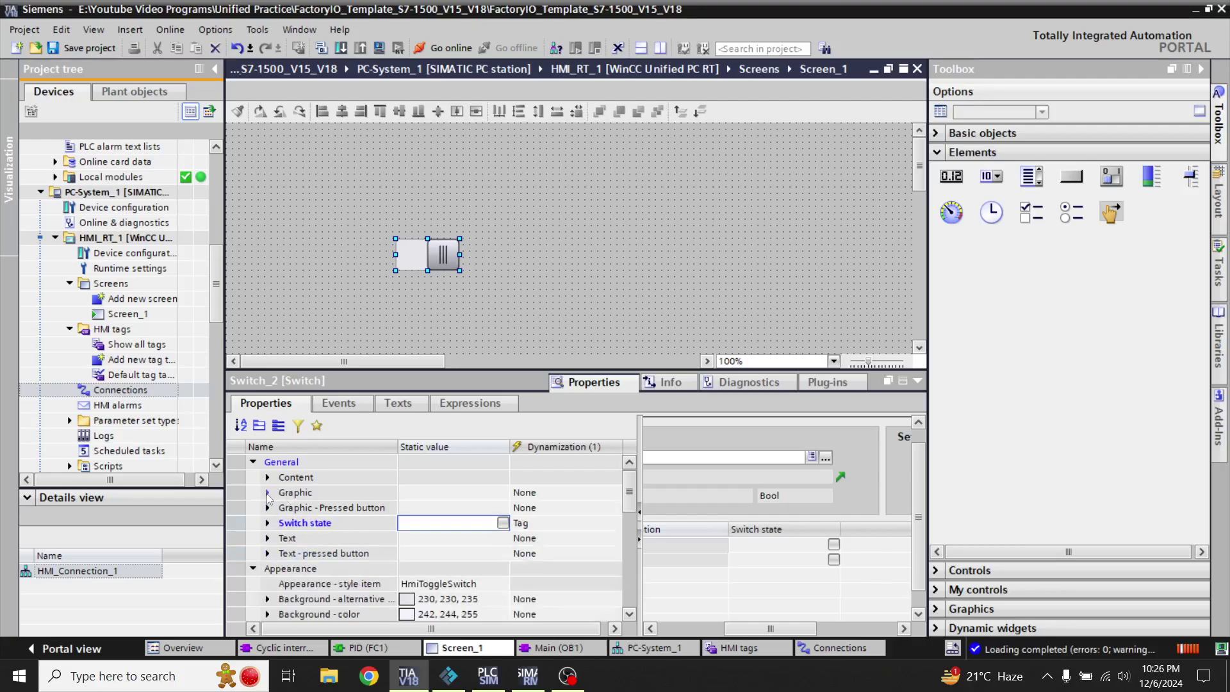
pyautogui.click(267, 492)
pyautogui.click(267, 493)
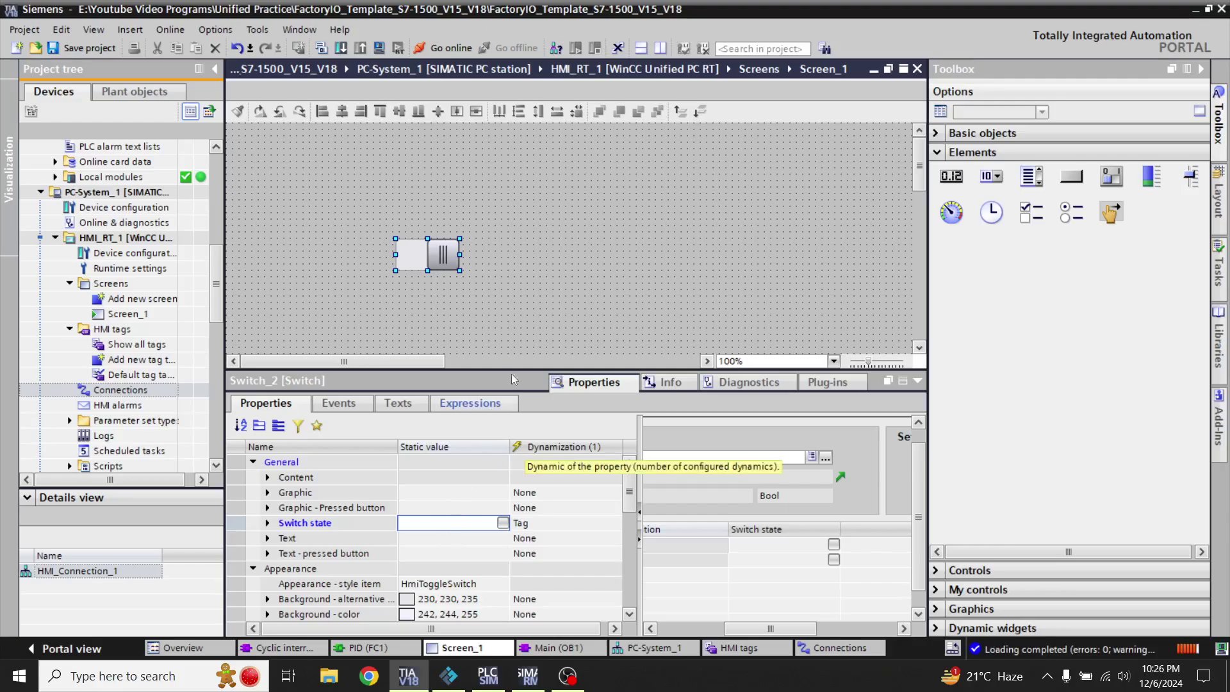
pyautogui.click(555, 283)
# Step: Simulate HMI_RT_1, loading it with 0 errors and 0 warnings
pyautogui.click(444, 255)
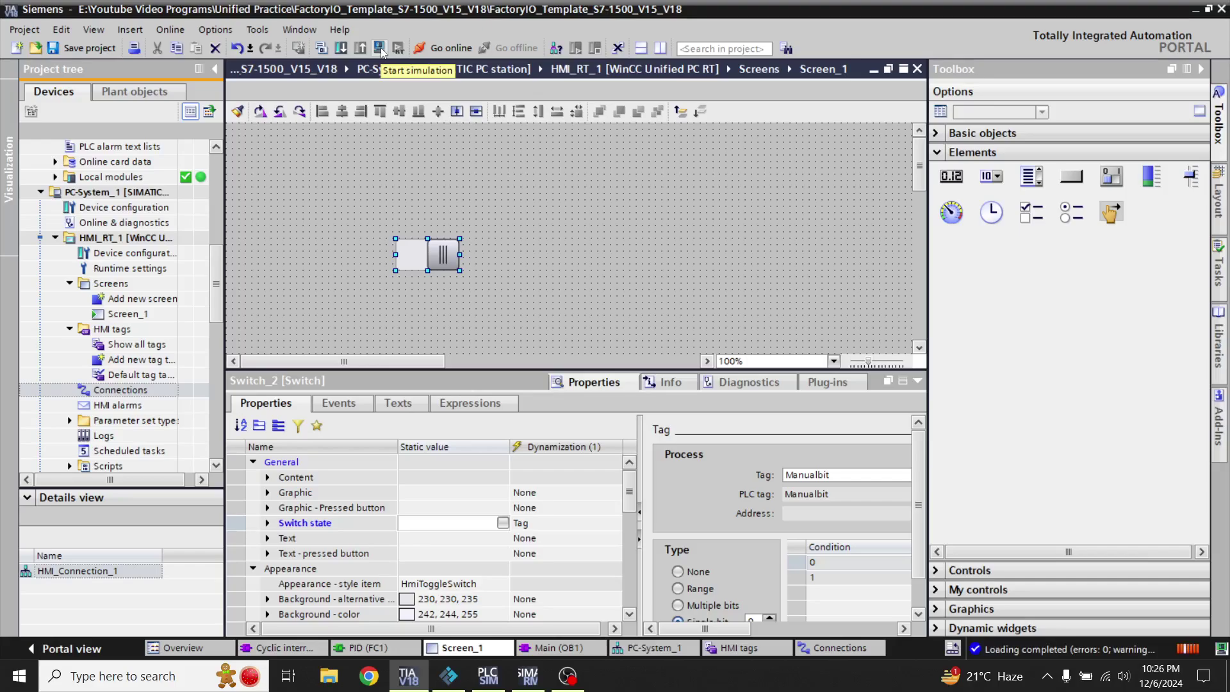
pyautogui.click(381, 48)
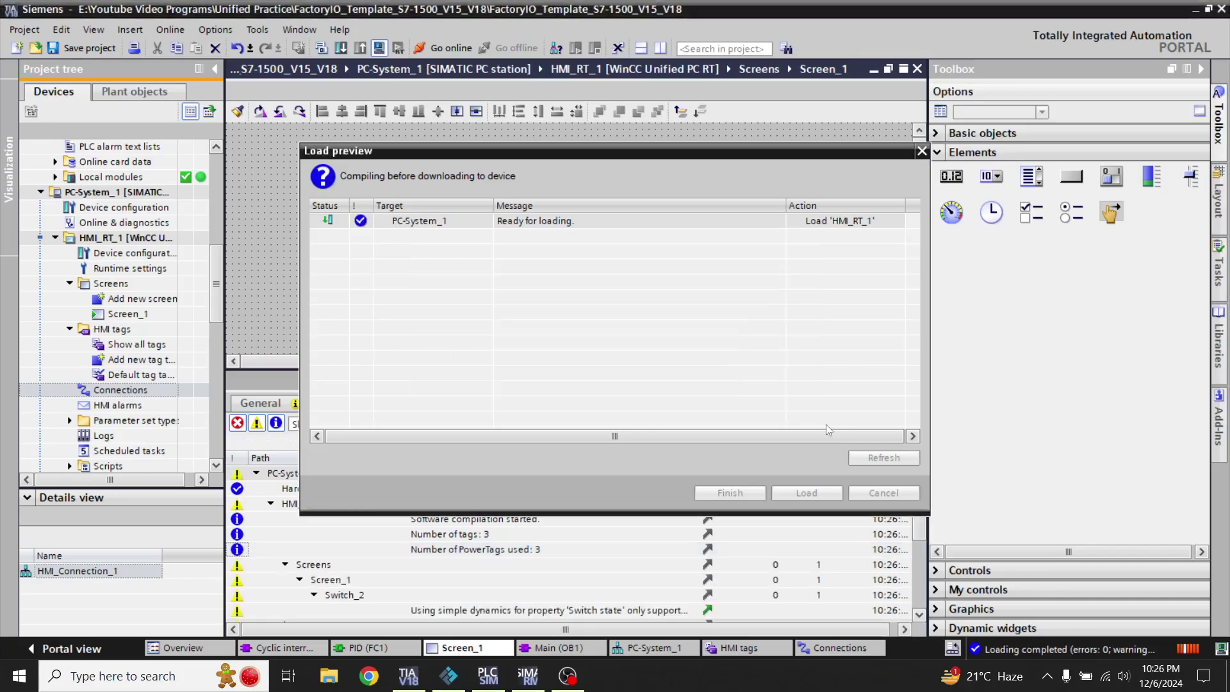
pyautogui.click(806, 494)
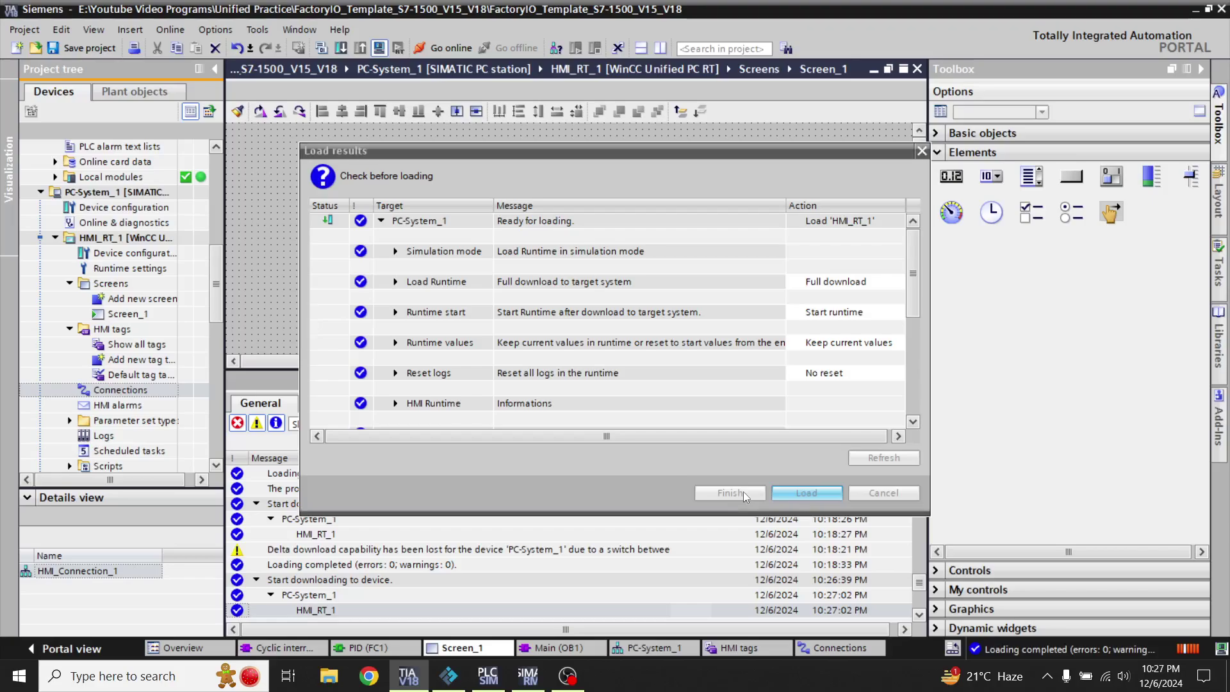
pyautogui.click(743, 491)
# Step: Refresh Runtime Manager, select the running HMI_RT_1 project, and launch Chrome
pyautogui.click(528, 676)
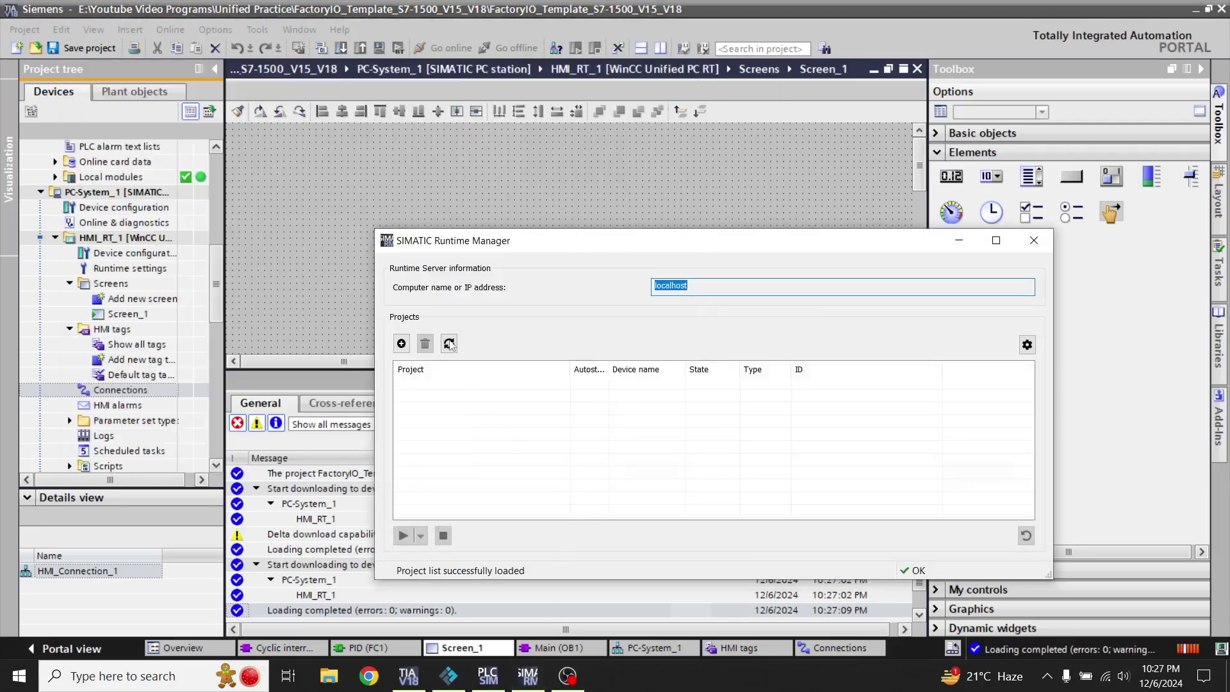
pyautogui.click(450, 344)
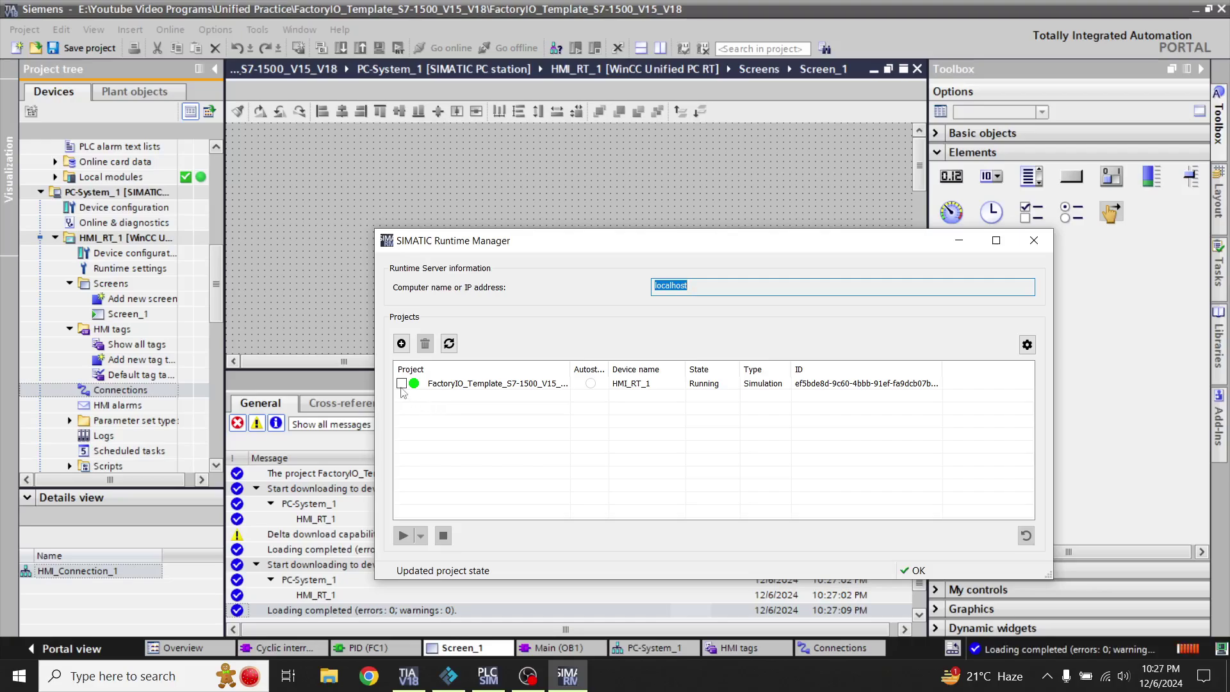
pyautogui.click(402, 383)
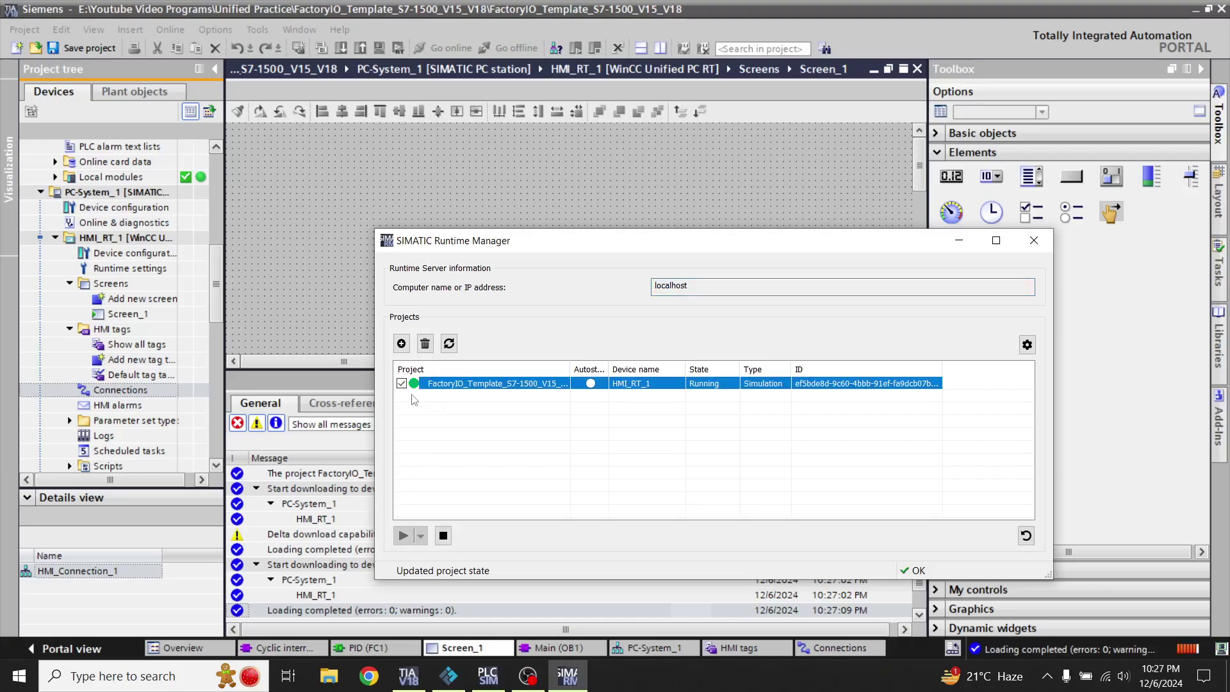
pyautogui.click(369, 676)
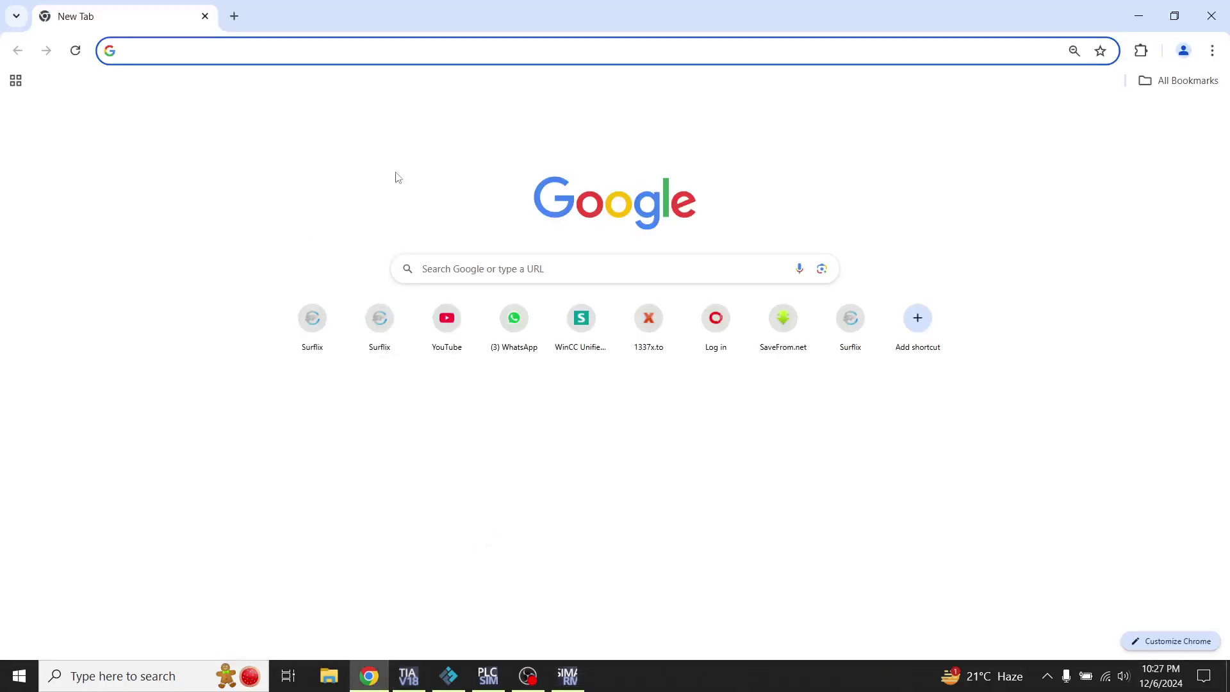
# Step: Load the WinCC Unified runtime page in Chrome, move the window aside, and return to TIA Portal
pyautogui.click(577, 347)
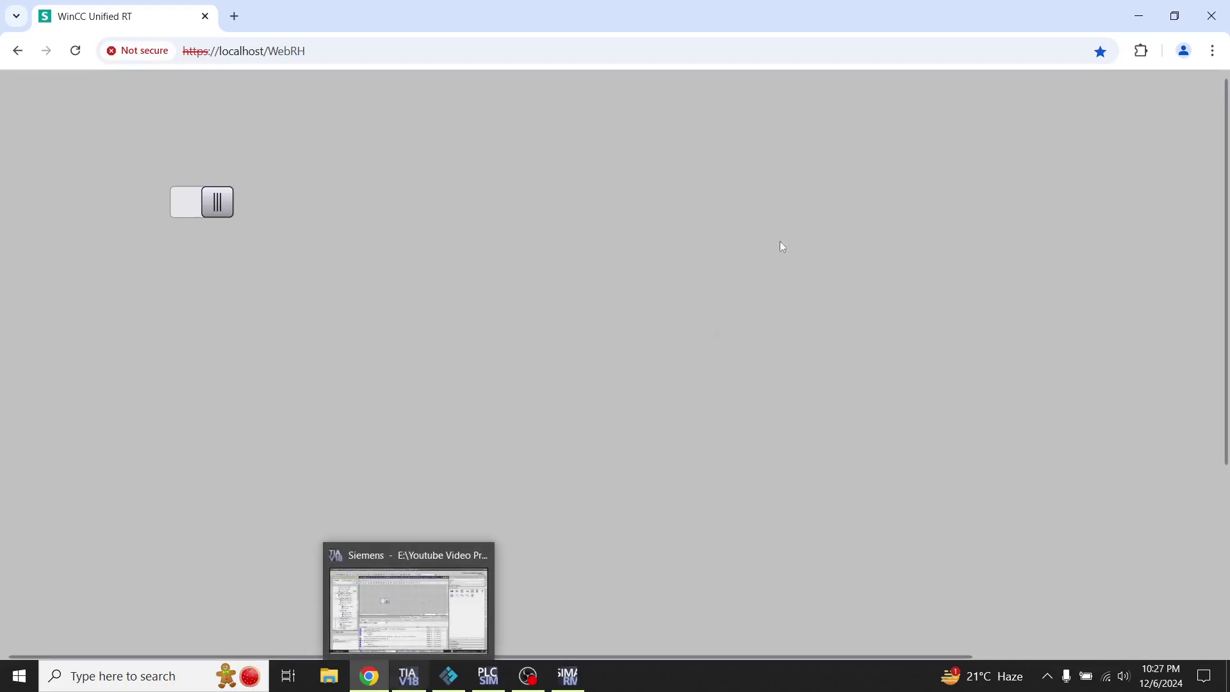
pyautogui.click(1175, 15)
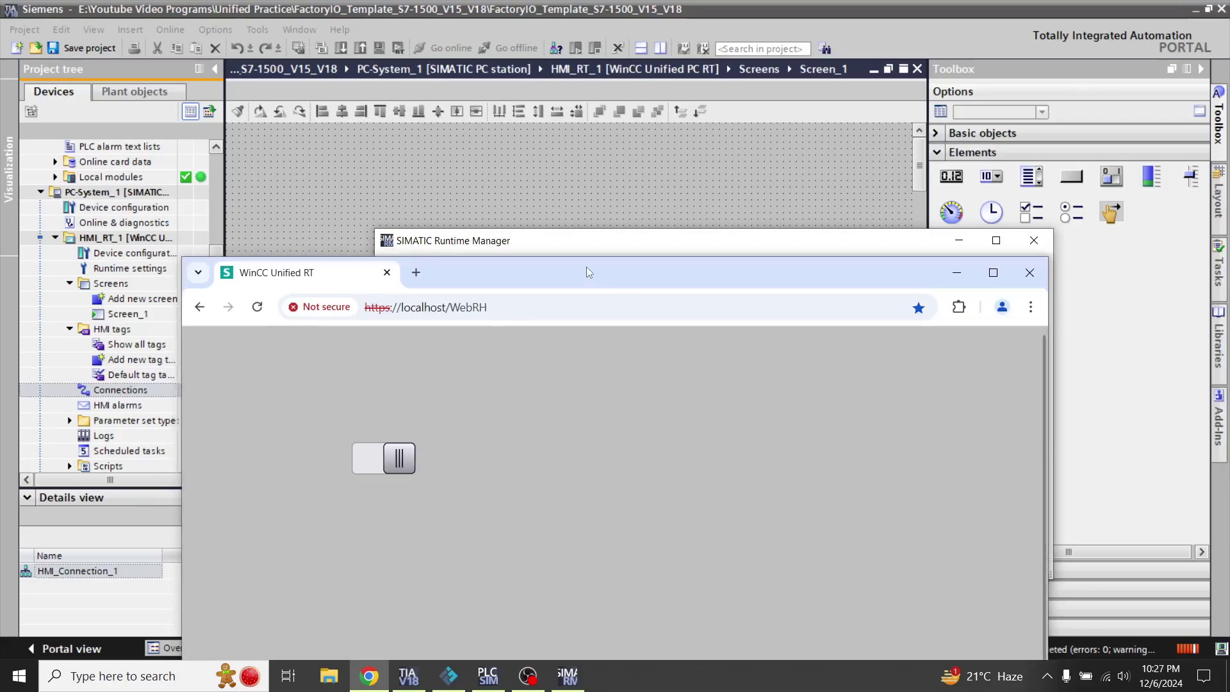
pyautogui.moveTo(483, 274); pyautogui.dragTo(741, 72)
pyautogui.click(378, 650)
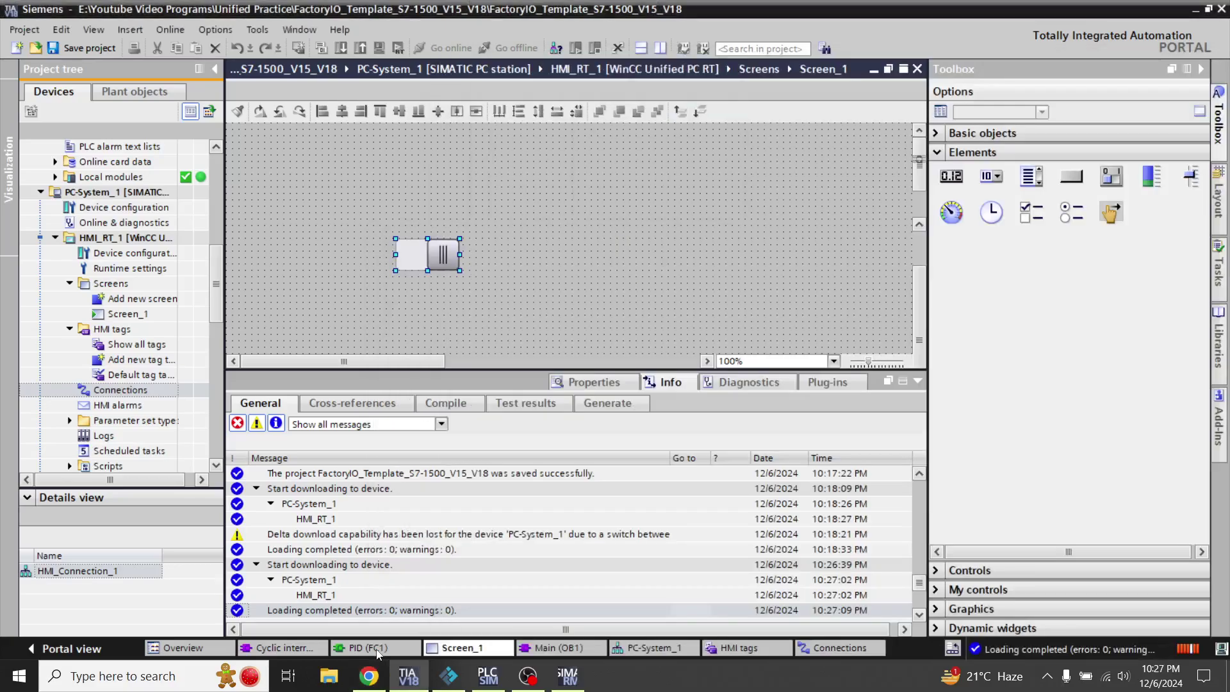
# Step: Display the PID (FC1) block editor and check the Runtime Manager window
pyautogui.click(378, 651)
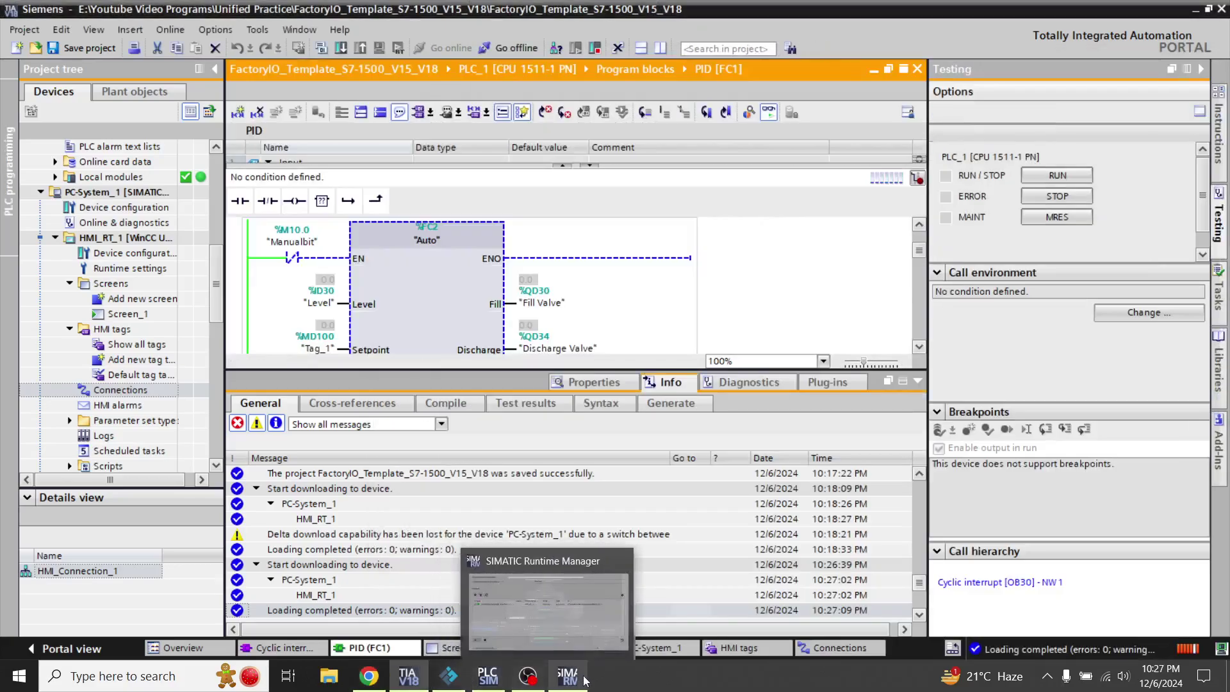
pyautogui.click(578, 682)
pyautogui.click(579, 681)
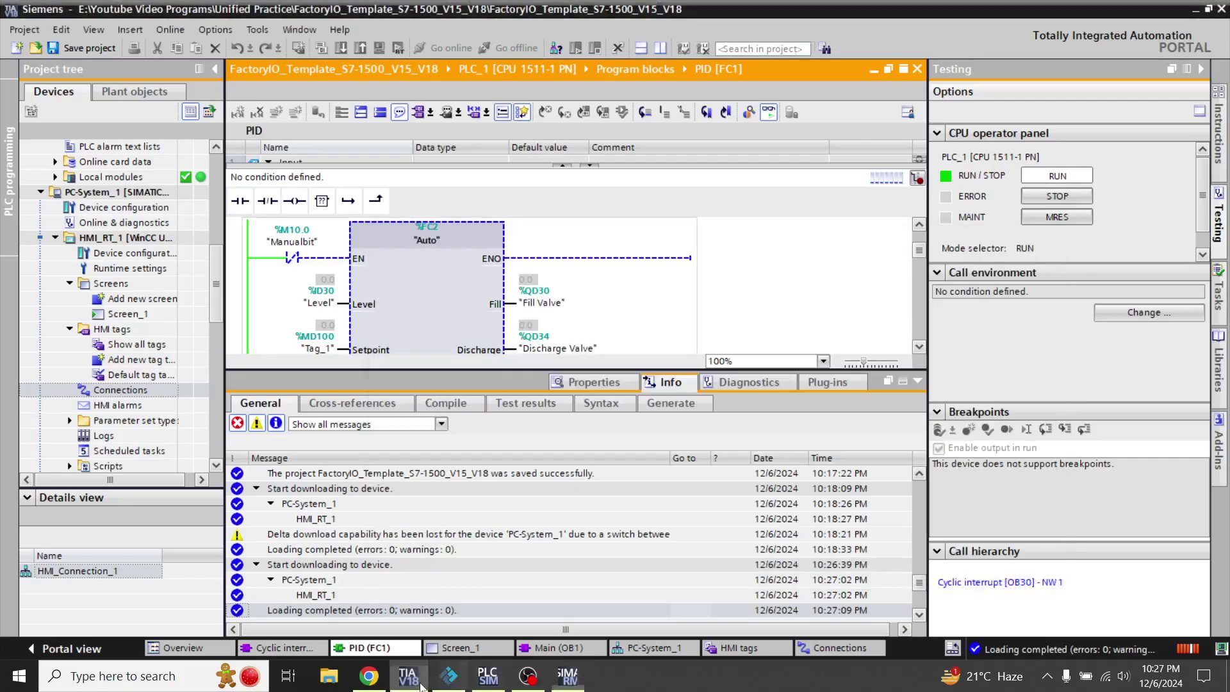
# Step: On the WinCC runtime page, flip the Manualbit toggle switch off and back on
pyautogui.click(370, 678)
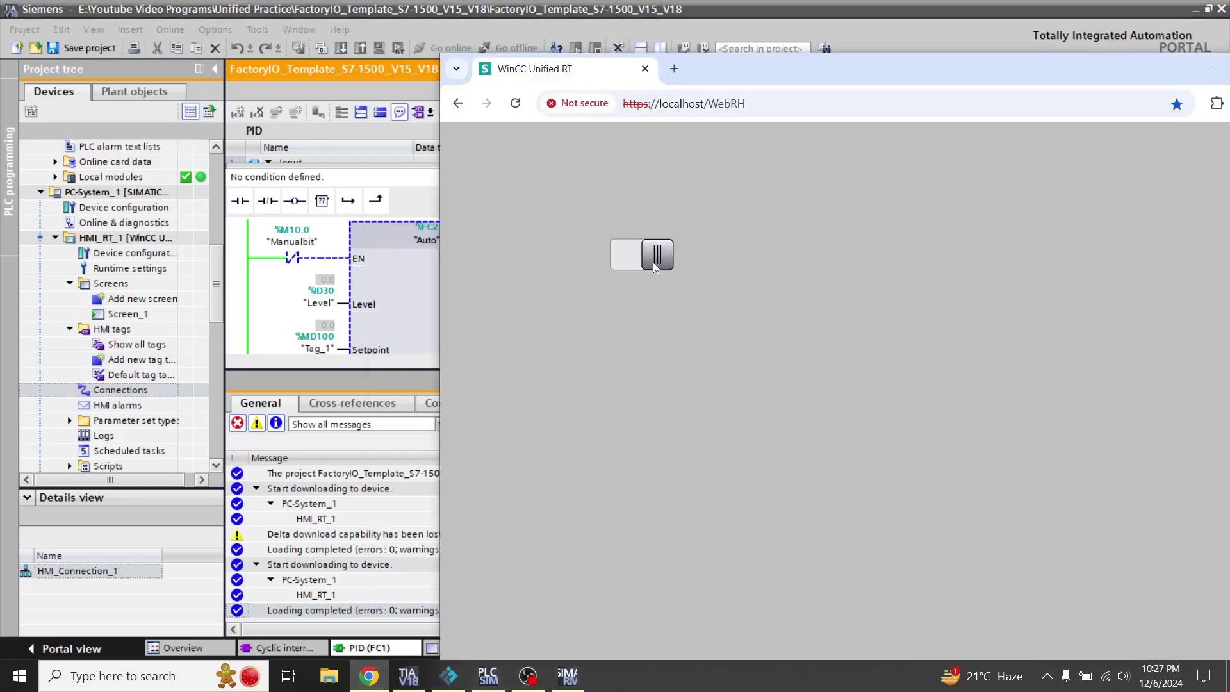
pyautogui.click(631, 260)
pyautogui.click(628, 263)
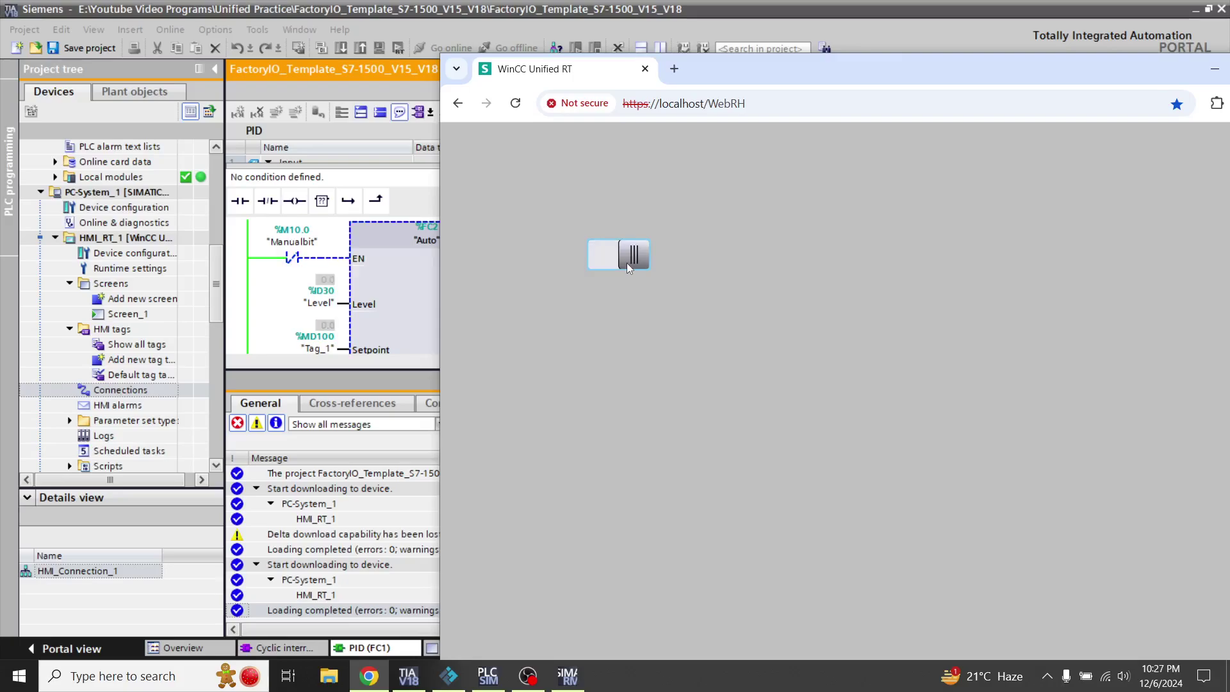
pyautogui.click(626, 264)
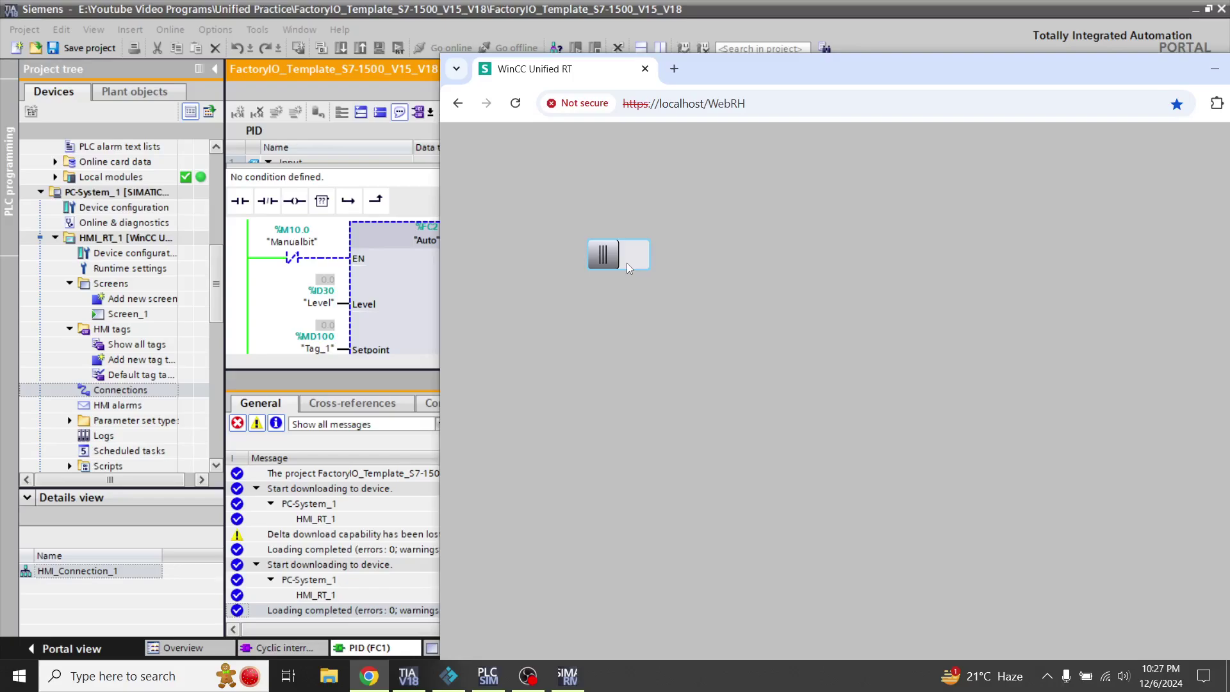